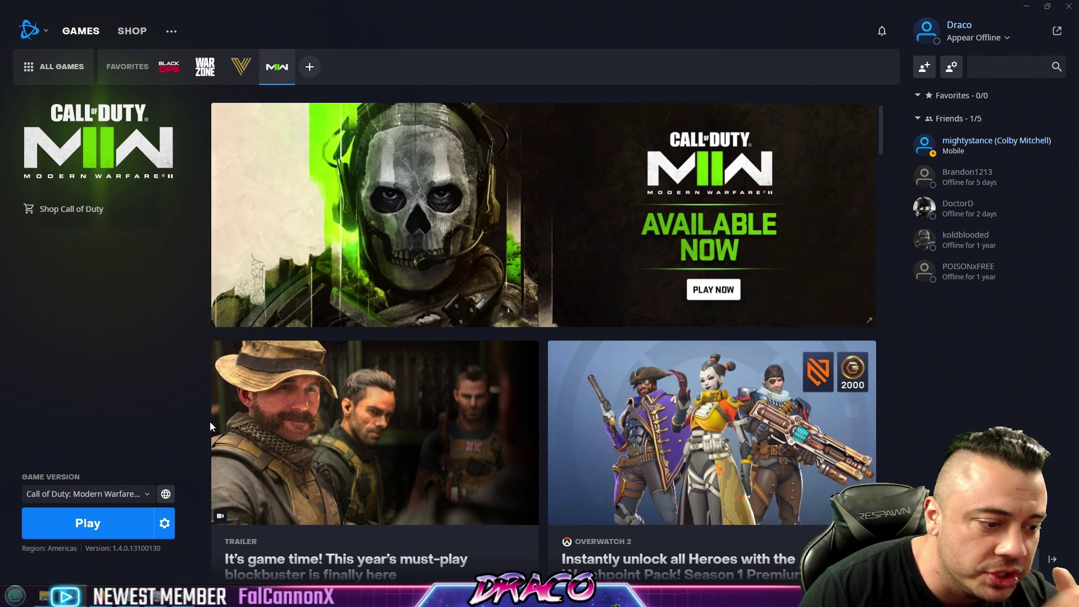
- From Battle.net's Modern Warfare II options, open E:\Call of Duty in Explorer and show its full path
{"action": "left_click", "coordinate": [165, 524]}
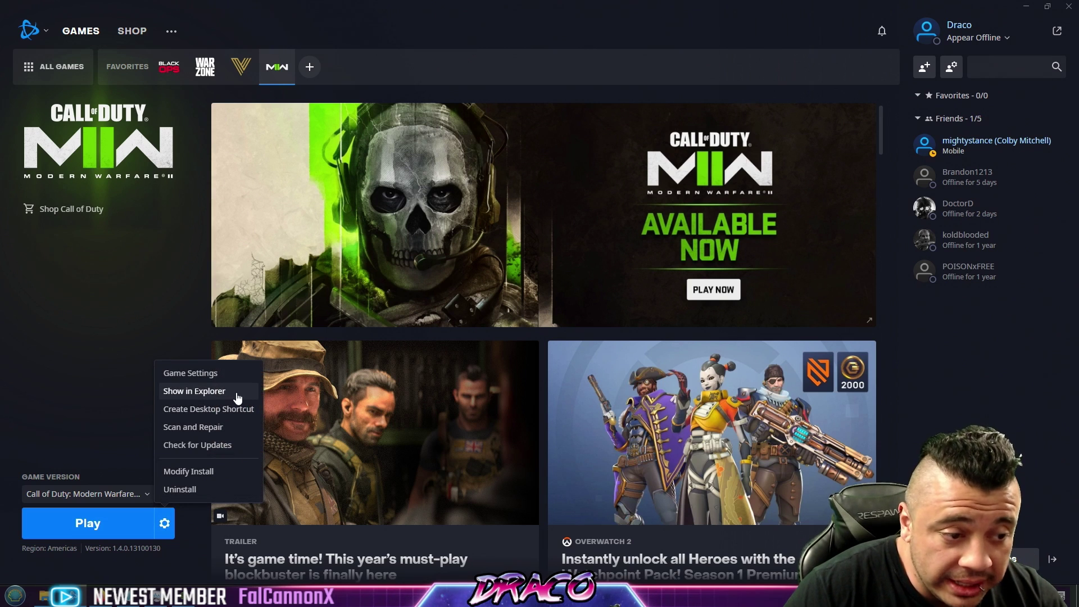
{"action": "left_click", "coordinate": [172, 526]}
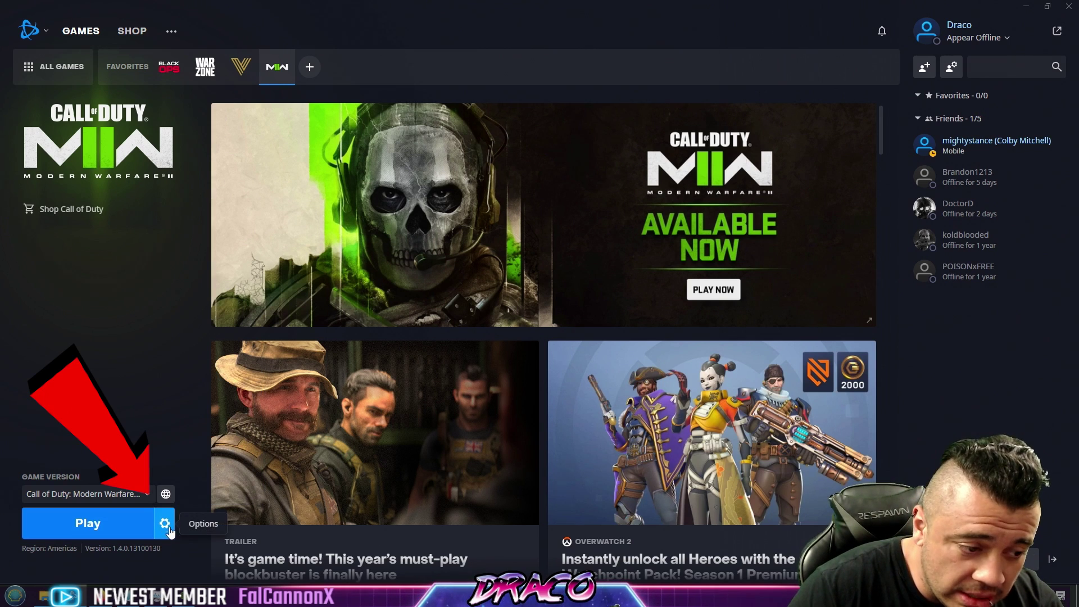
{"action": "left_click", "coordinate": [165, 525]}
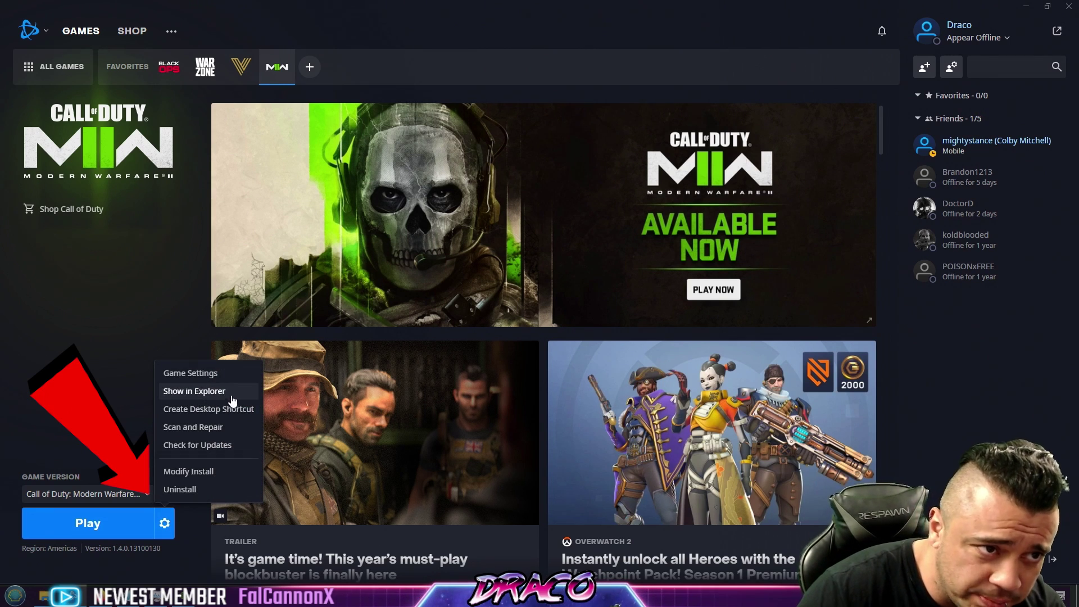
{"action": "left_click", "coordinate": [195, 390]}
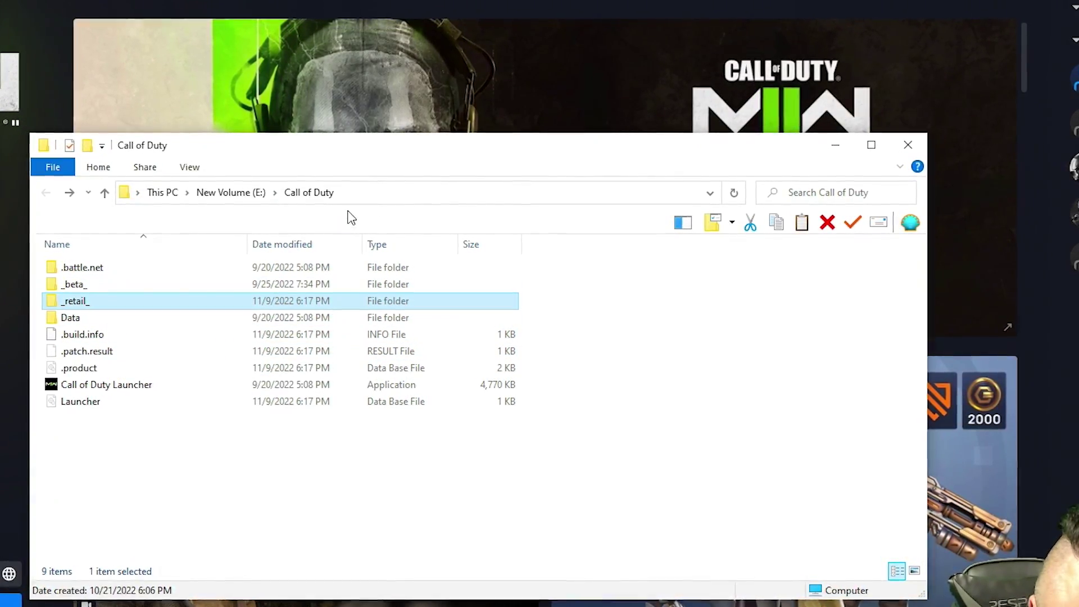
{"action": "left_click", "coordinate": [372, 195]}
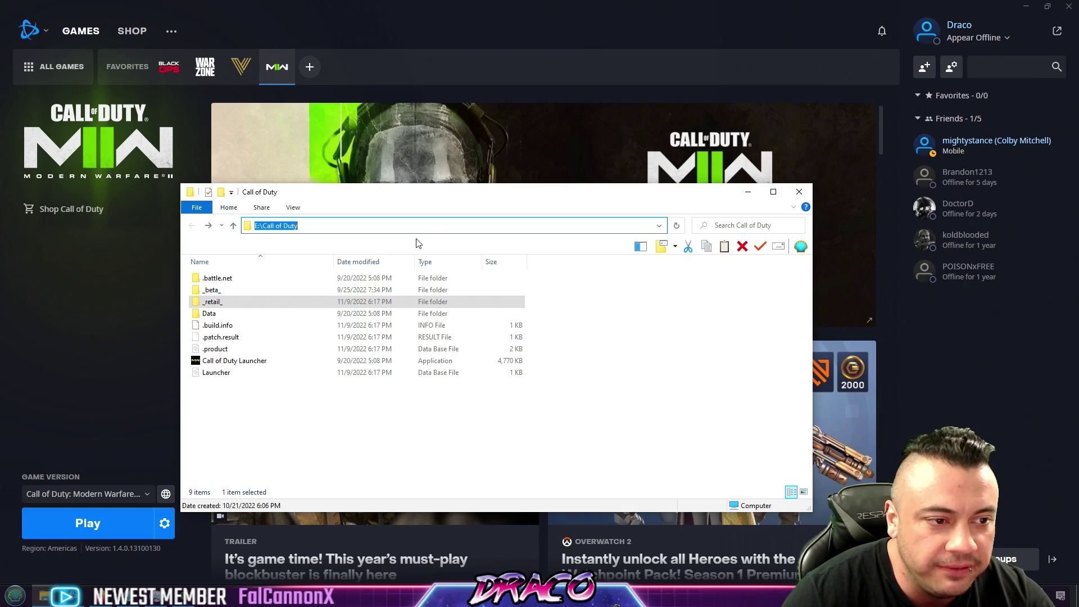
- Open Documents\Call of Duty in a new window and arrange it beside the install folder window
{"action": "left_click", "coordinate": [15, 596]}
{"action": "left_click", "coordinate": [175, 289]}
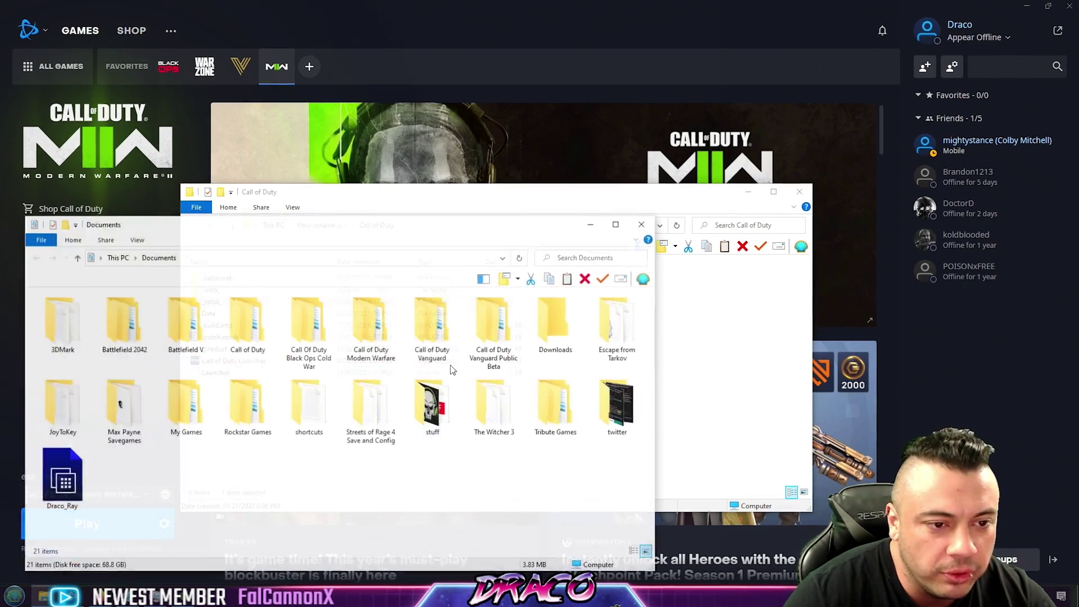
{"action": "left_click_drag", "start_coordinate": [375, 233], "coordinate": [547, 242]}
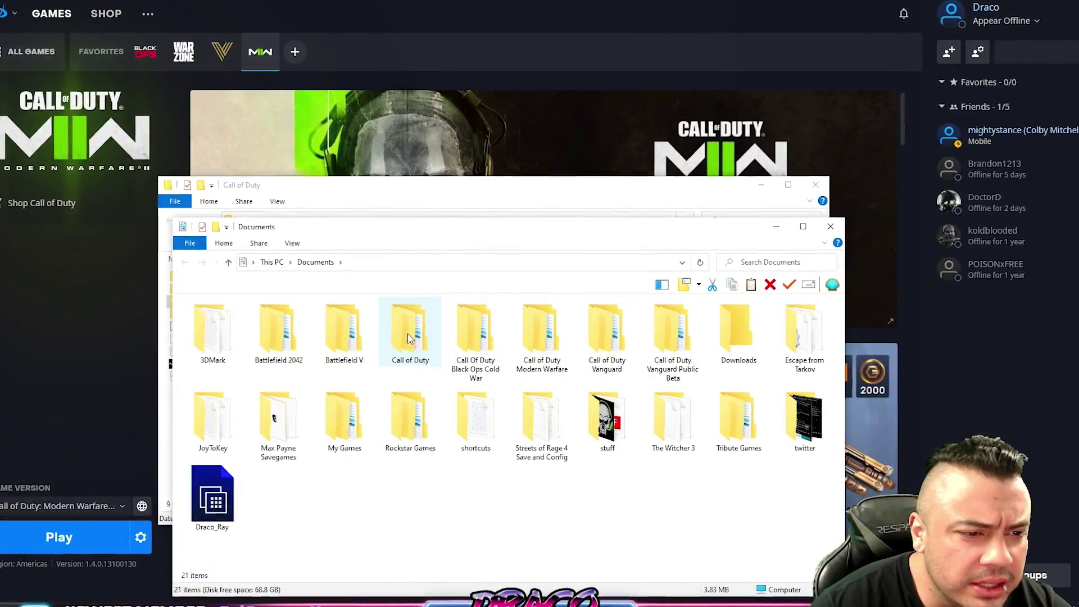
{"action": "double_click", "coordinate": [411, 333]}
{"action": "left_click_drag", "start_coordinate": [423, 225], "coordinate": [275, 235]}
{"action": "left_click", "coordinate": [483, 183]}
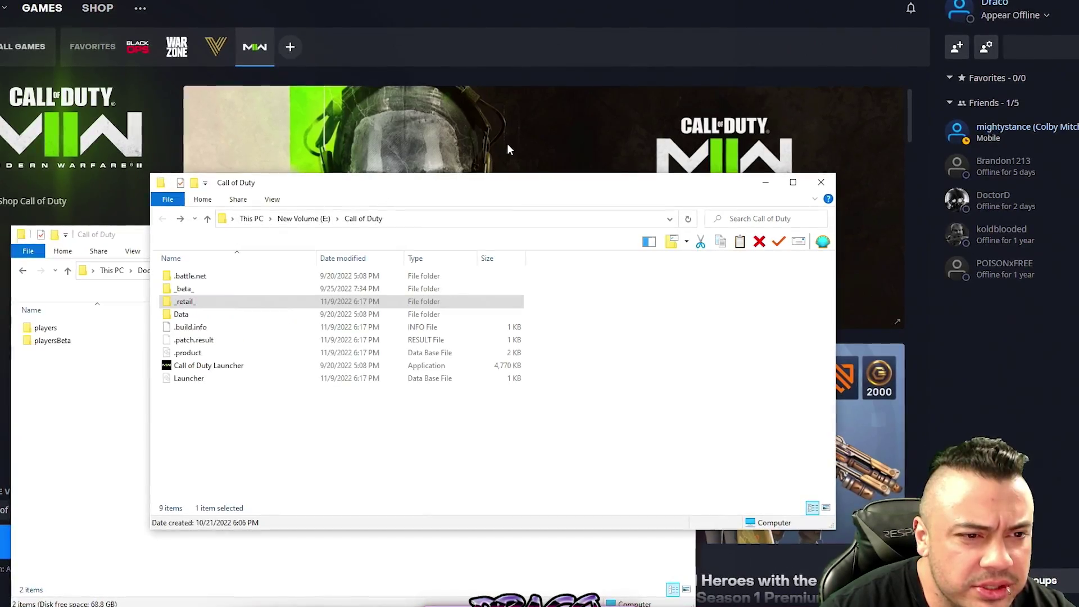
{"action": "left_click_drag", "start_coordinate": [518, 185], "coordinate": [699, 137]}
- Browse the install folder's Data, data and config folders, then return to E:\Call of Duty
{"action": "left_click_drag", "start_coordinate": [719, 298], "coordinate": [411, 239]}
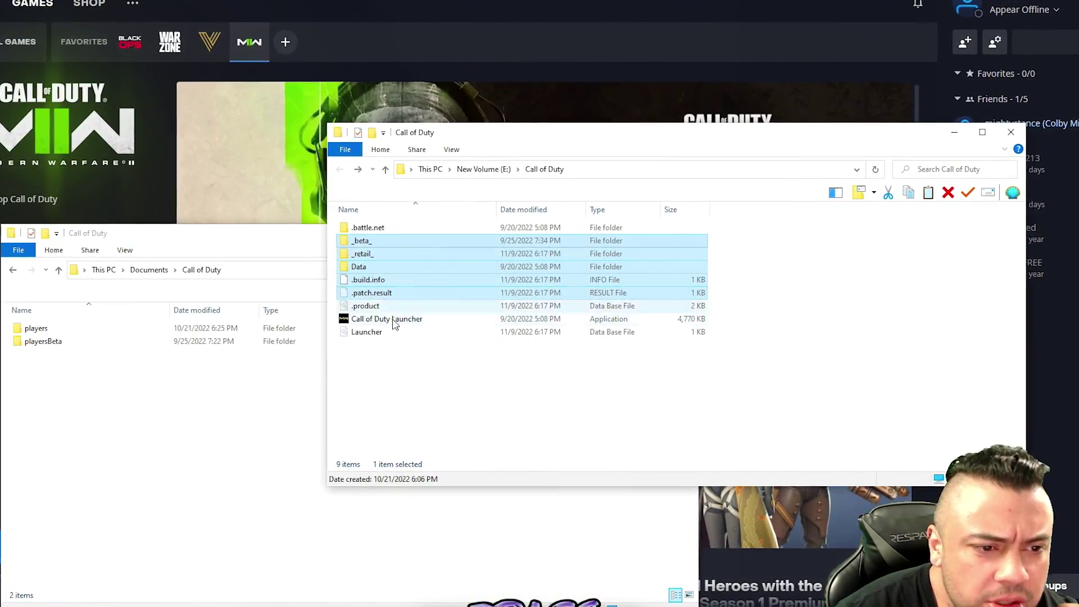
{"action": "left_click", "coordinate": [377, 267]}
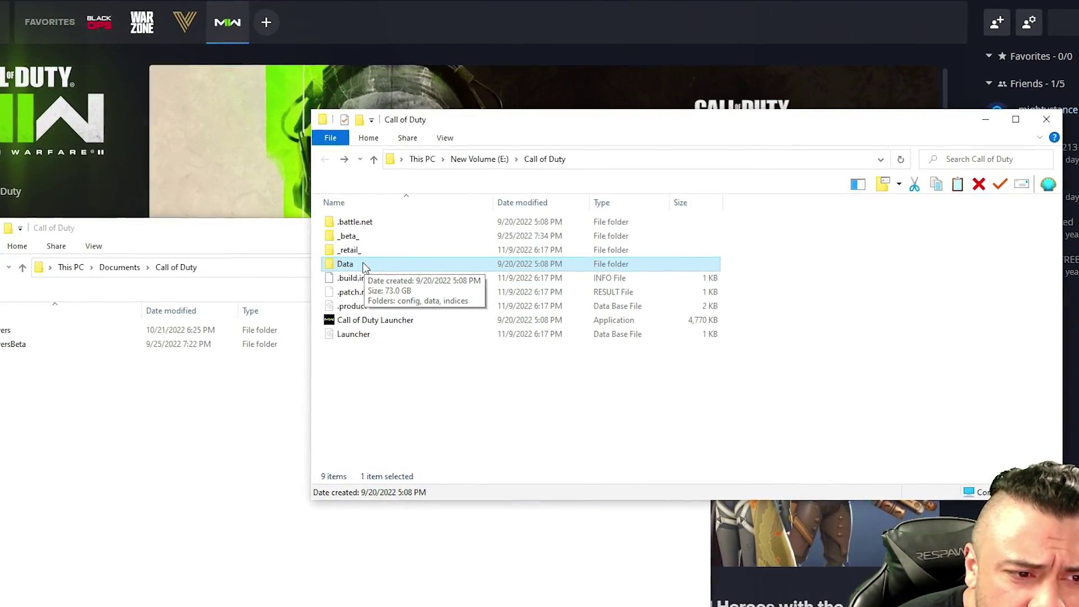
{"action": "double_click", "coordinate": [363, 264]}
{"action": "double_click", "coordinate": [362, 236]}
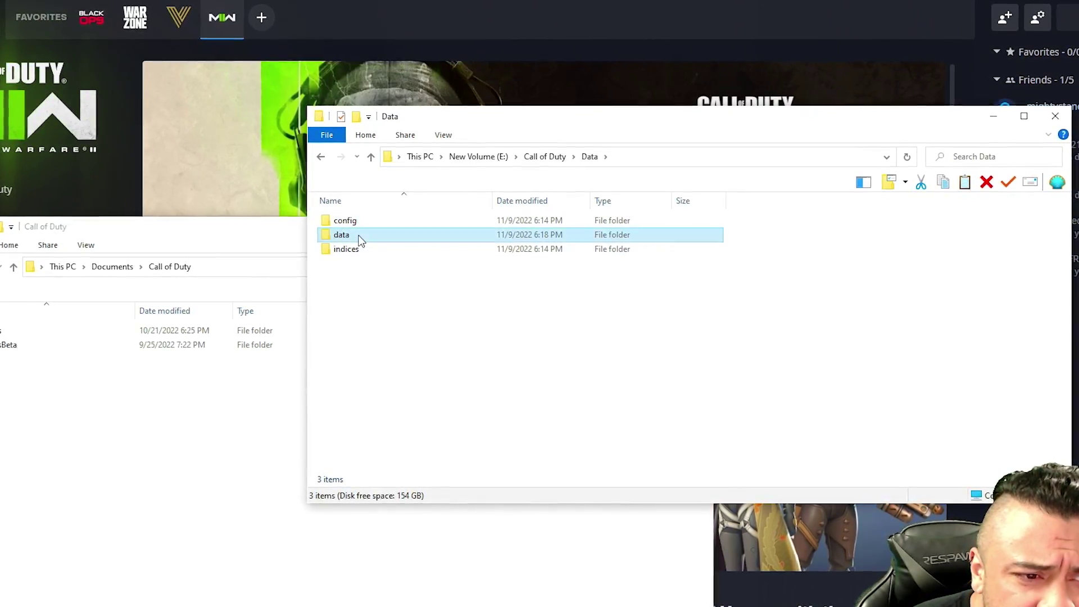
{"action": "scroll", "coordinate": [423, 365], "scroll_direction": "down", "scroll_amount": 20}
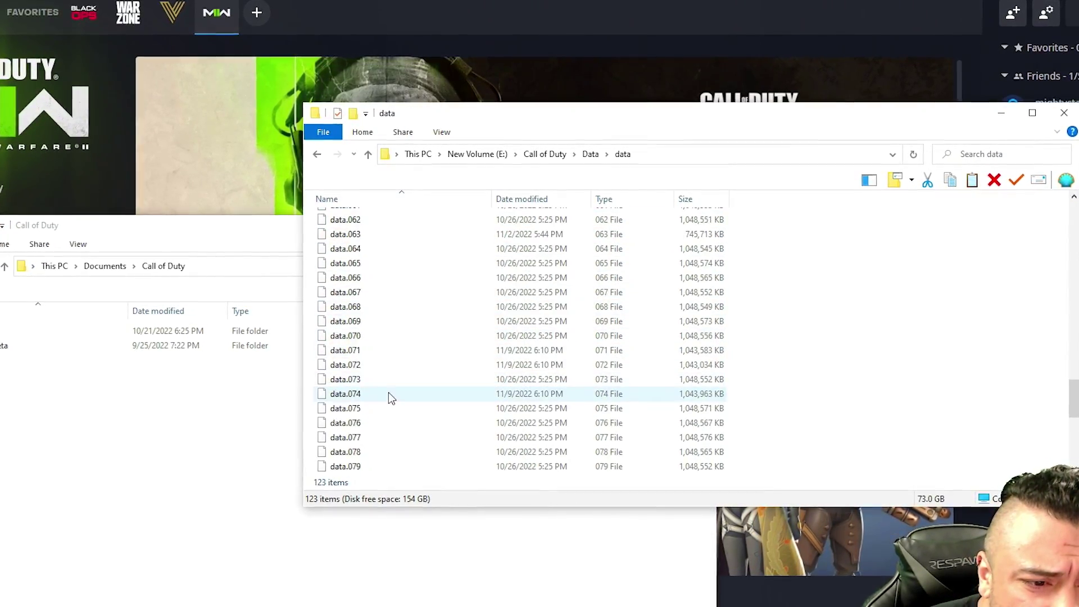
{"action": "key", "text": "alt+Left"}
{"action": "double_click", "coordinate": [354, 212]}
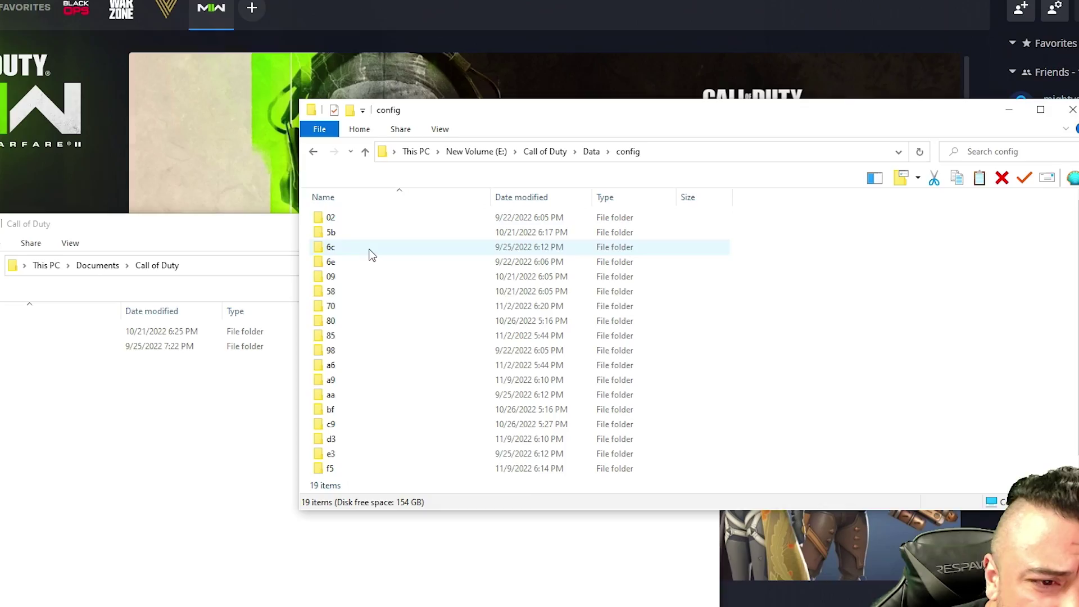
{"action": "scroll", "coordinate": [360, 338], "scroll_direction": "down", "scroll_amount": 2}
{"action": "left_click", "coordinate": [313, 151]}
{"action": "left_click", "coordinate": [313, 150]}
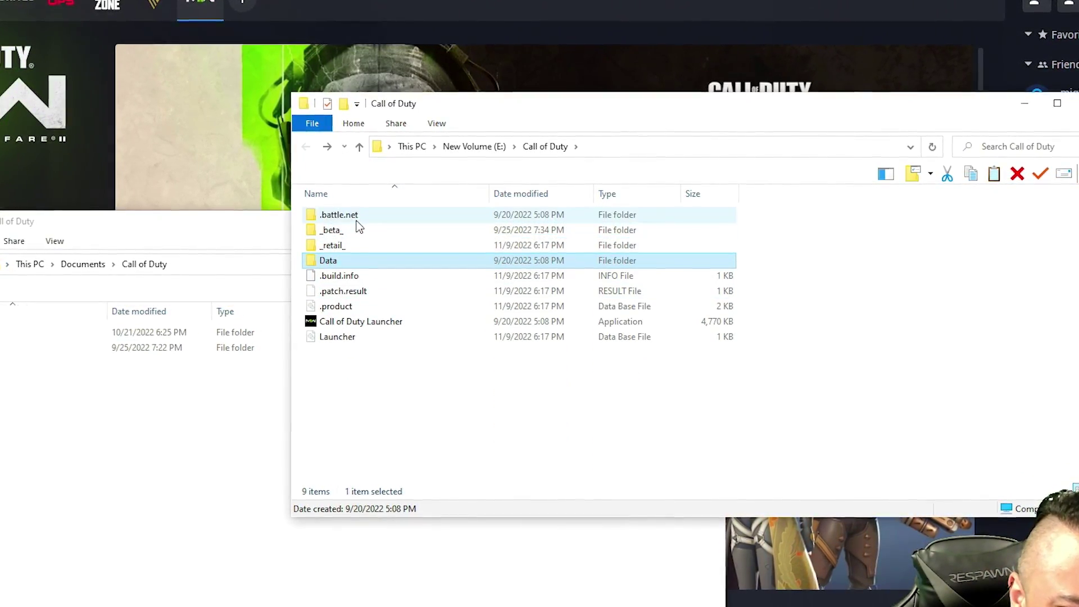
- Open E:\Call of Duty\_retail_ and select the 296 MB cod application
{"action": "double_click", "coordinate": [356, 246]}
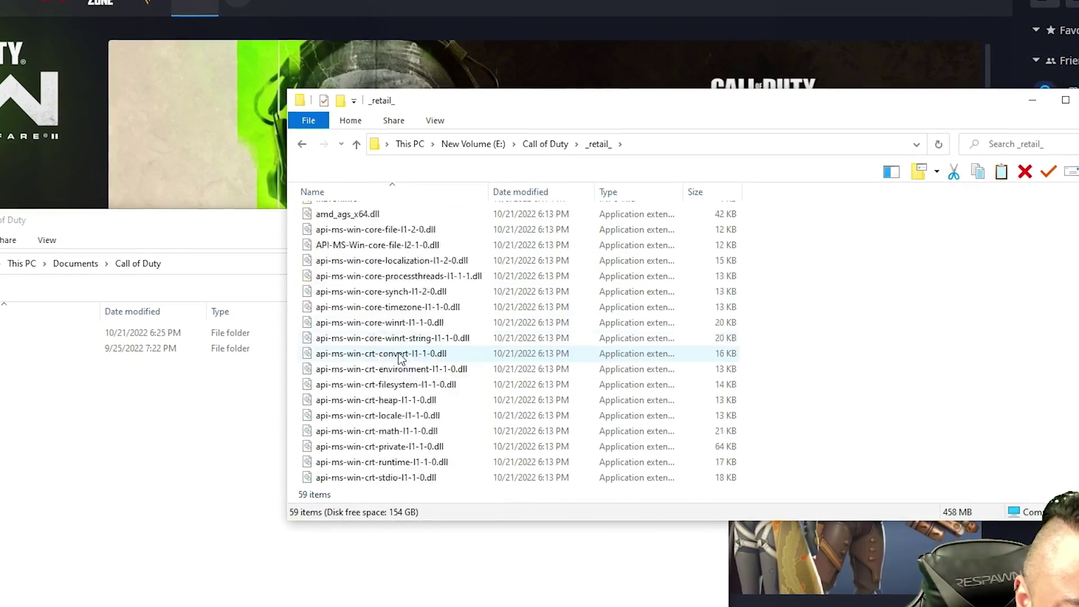
{"action": "scroll", "coordinate": [394, 348], "scroll_direction": "down", "scroll_amount": 8}
{"action": "scroll", "coordinate": [404, 348], "scroll_direction": "up", "scroll_amount": 2}
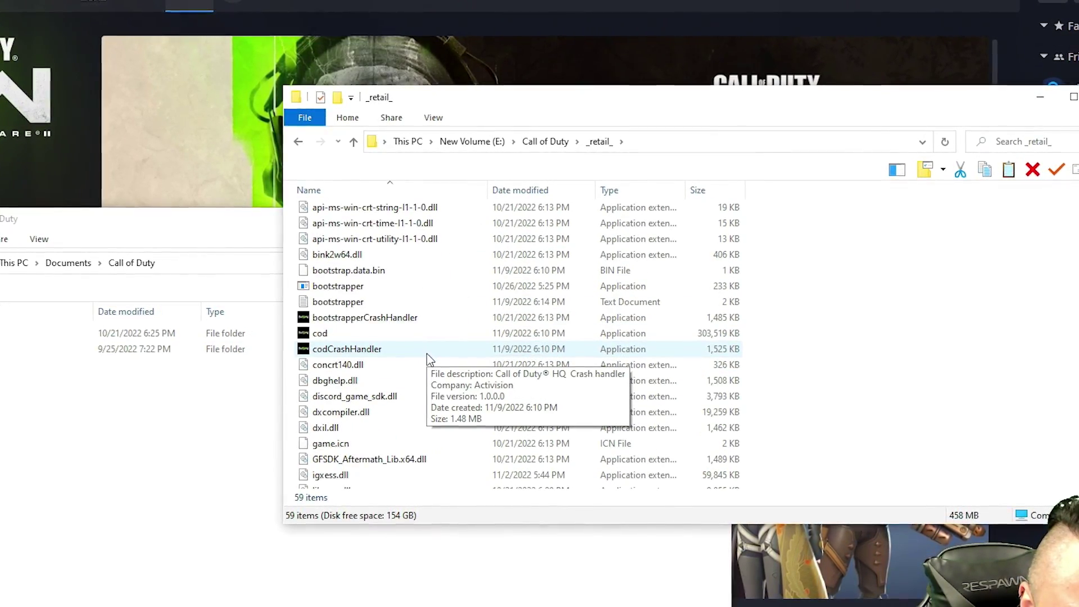
{"action": "left_click", "coordinate": [568, 337]}
{"action": "scroll", "coordinate": [562, 343], "scroll_direction": "down", "scroll_amount": 4}
{"action": "scroll", "coordinate": [562, 343], "scroll_direction": "up", "scroll_amount": 4}
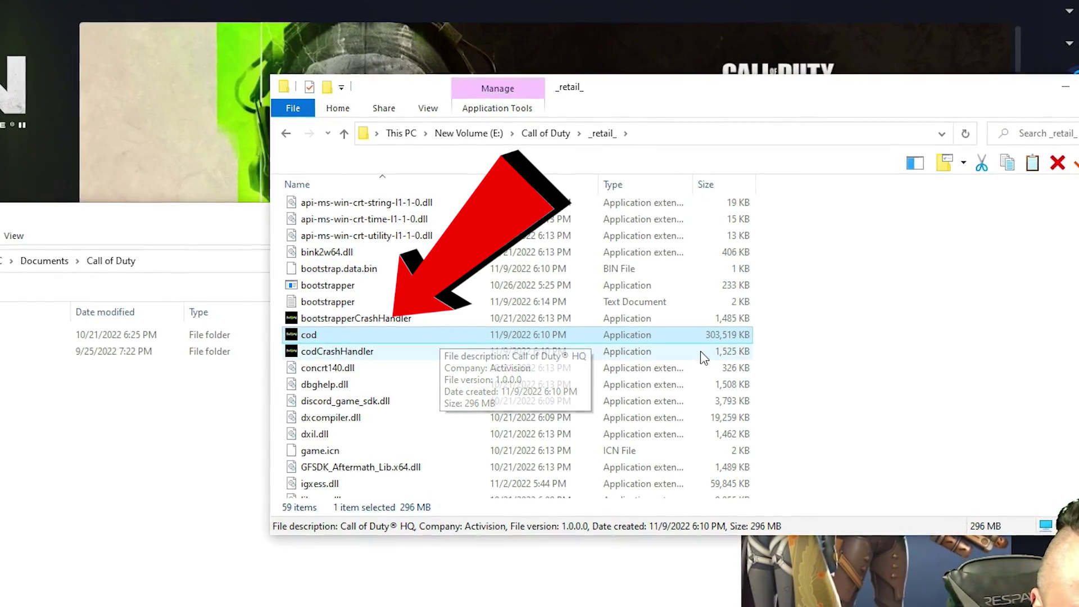
- Enable Run this program as an administrator in cod's Compatibility properties and apply
{"action": "right_click", "coordinate": [441, 331]}
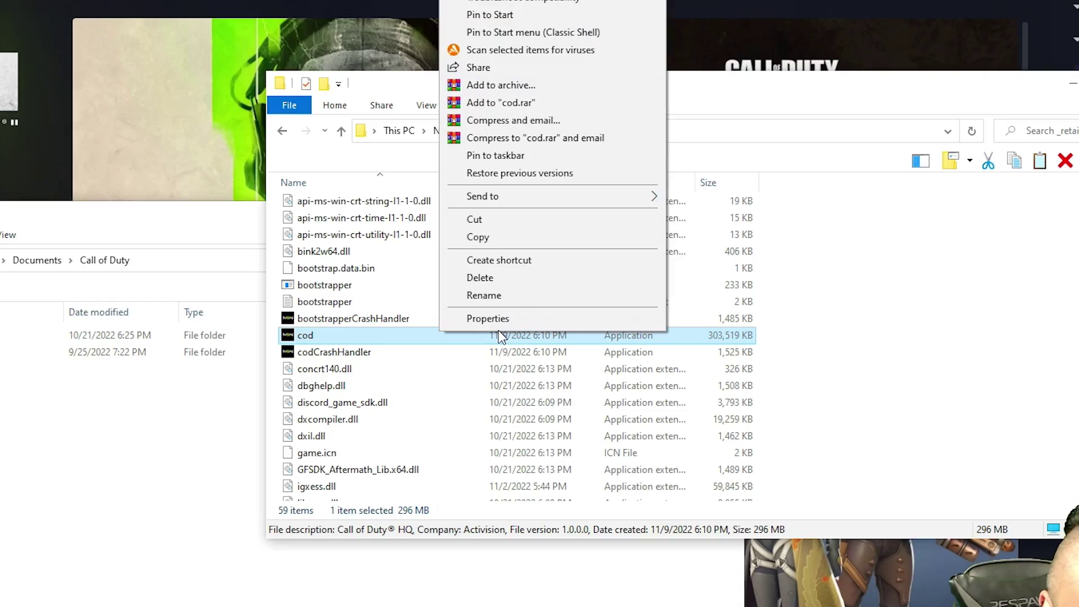
{"action": "left_click", "coordinate": [499, 320]}
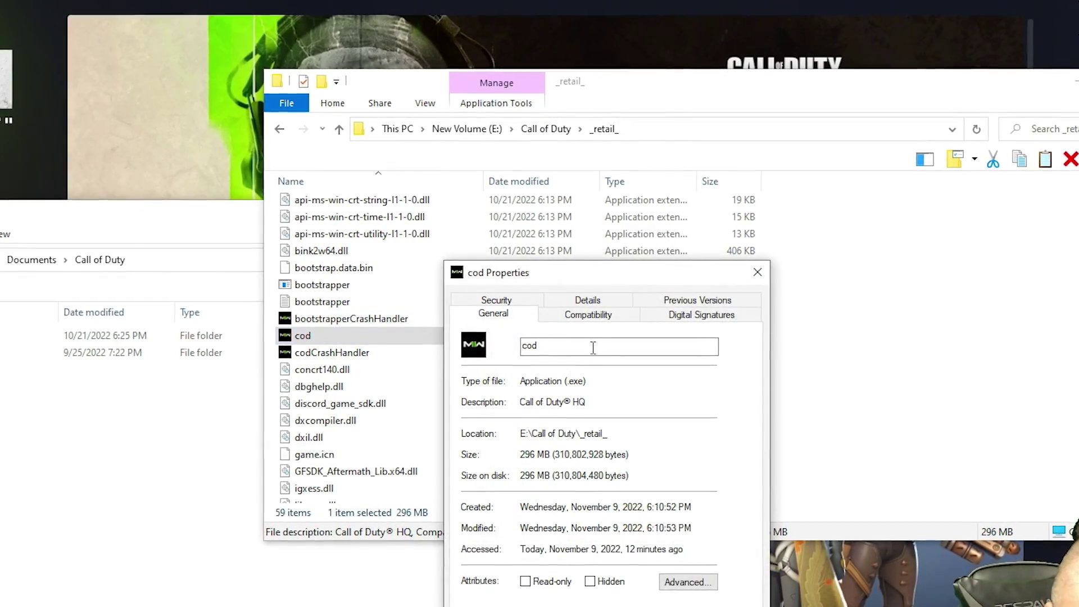
{"action": "left_click", "coordinate": [597, 325]}
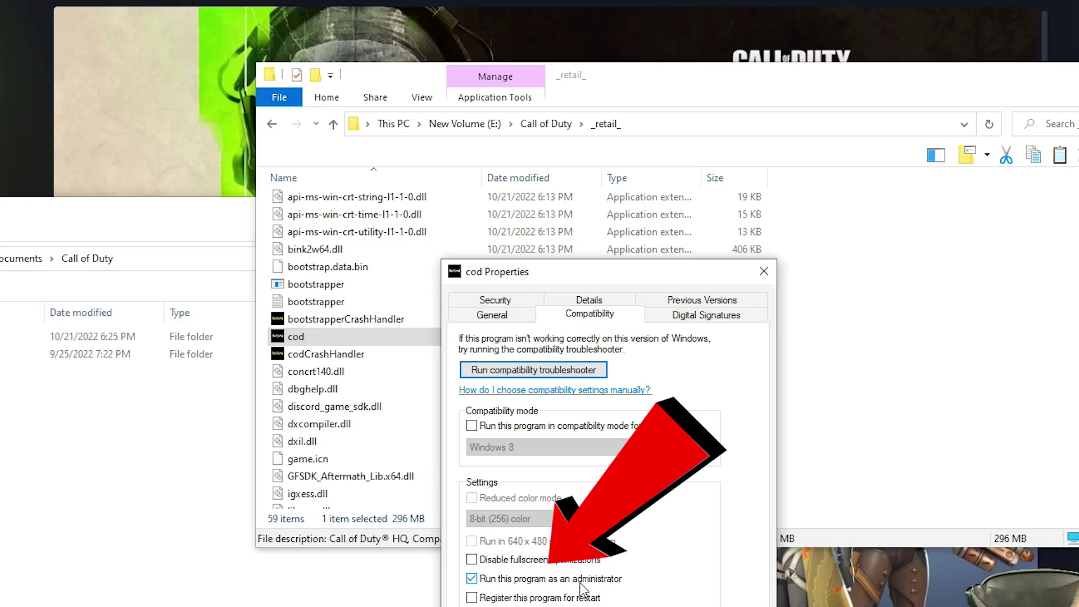
{"action": "key", "text": "Return"}
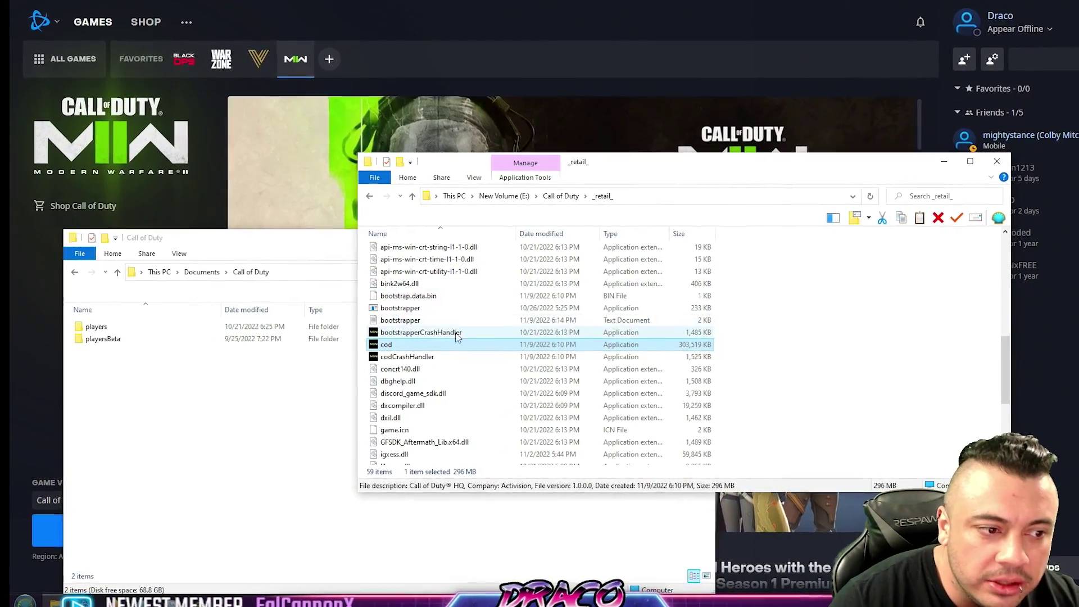
- In Documents\Call of Duty, open the players folder and select config_x3ed1cabba6125393e
{"action": "left_click_drag", "start_coordinate": [304, 239], "coordinate": [489, 186]}
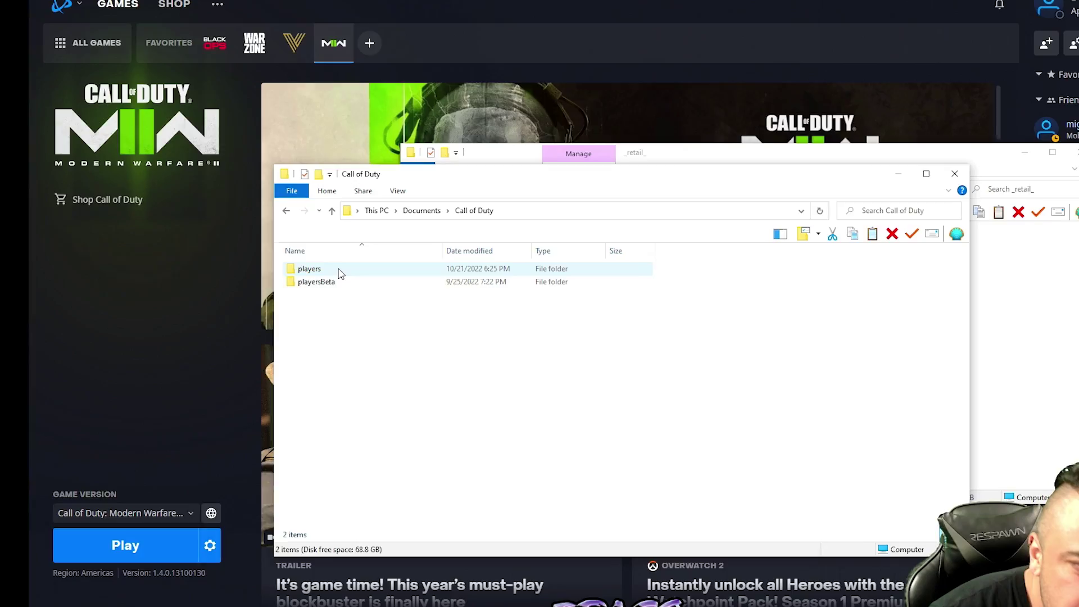
{"action": "left_click", "coordinate": [337, 283]}
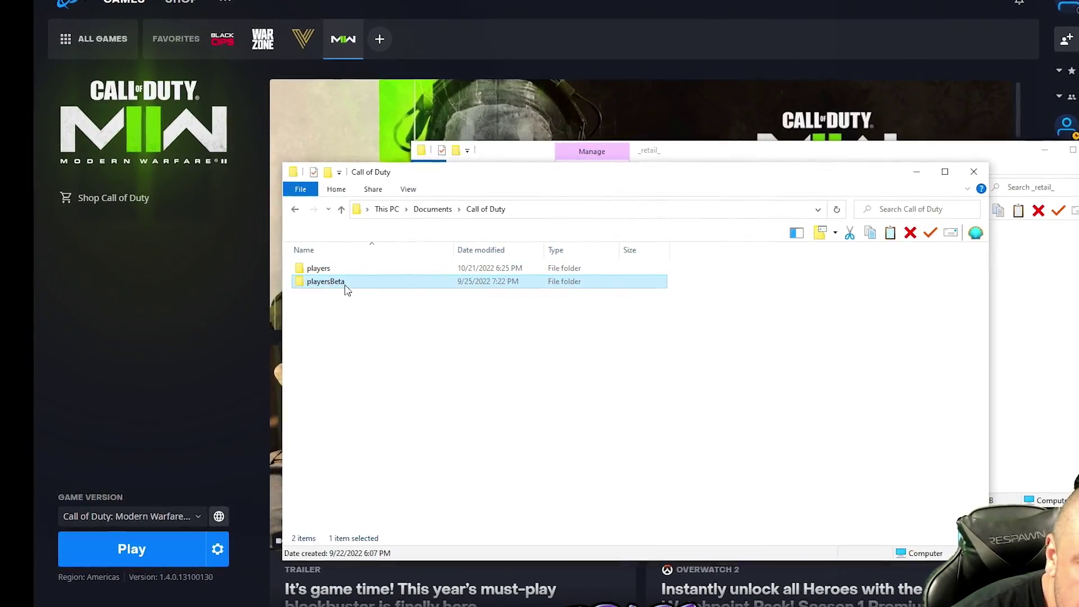
{"action": "left_click", "coordinate": [334, 275]}
{"action": "left_click", "coordinate": [353, 273]}
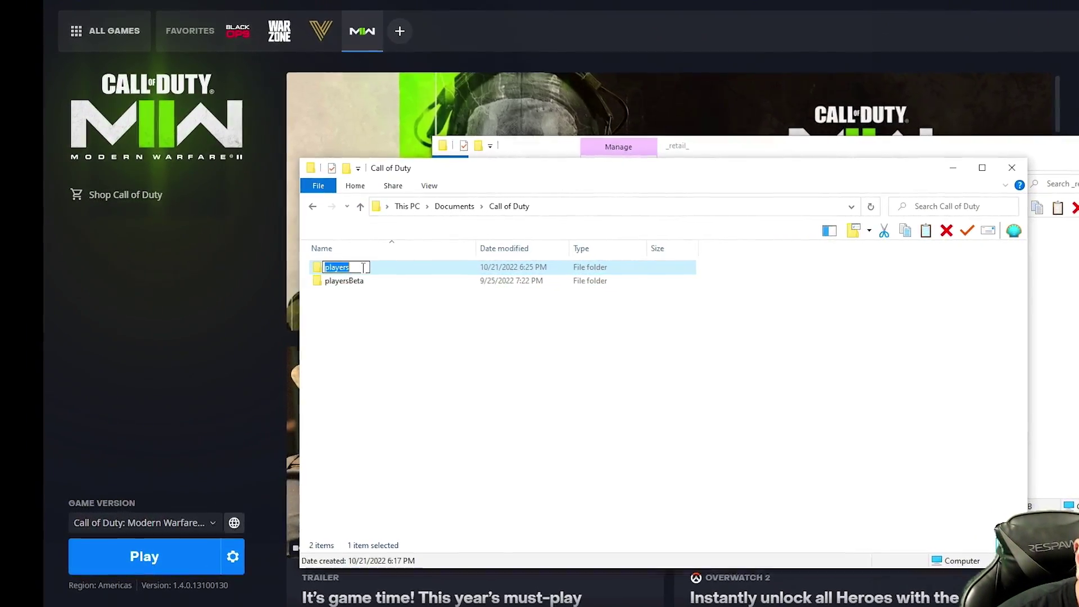
{"action": "left_click", "coordinate": [450, 229]}
{"action": "double_click", "coordinate": [372, 267]}
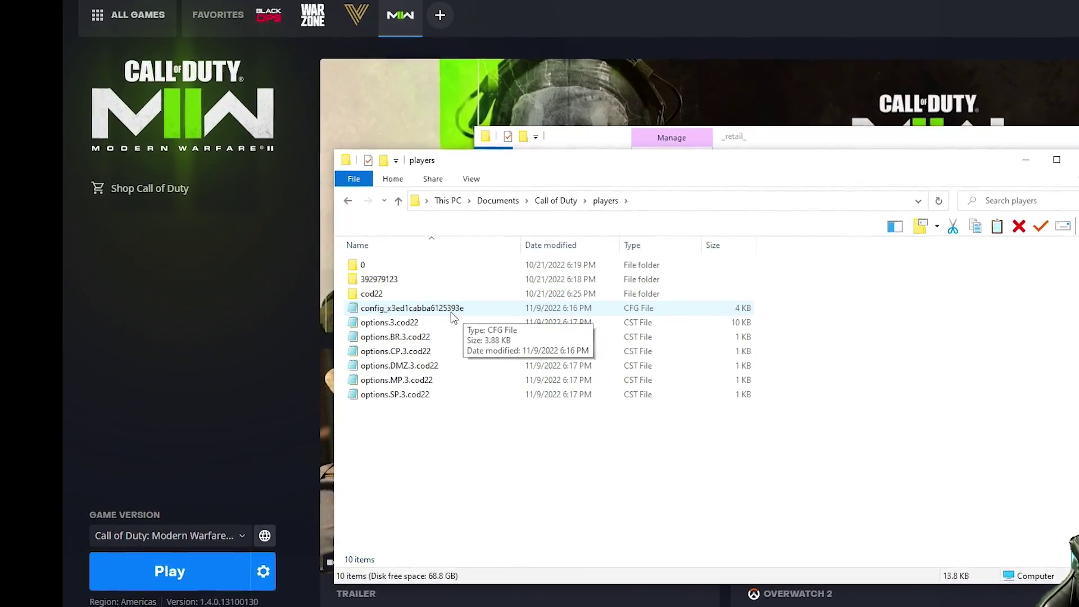
{"action": "left_click", "coordinate": [433, 309]}
- View the config_x3ed1cabba6125393e file in Notepad, then close it
{"action": "double_click", "coordinate": [451, 308]}
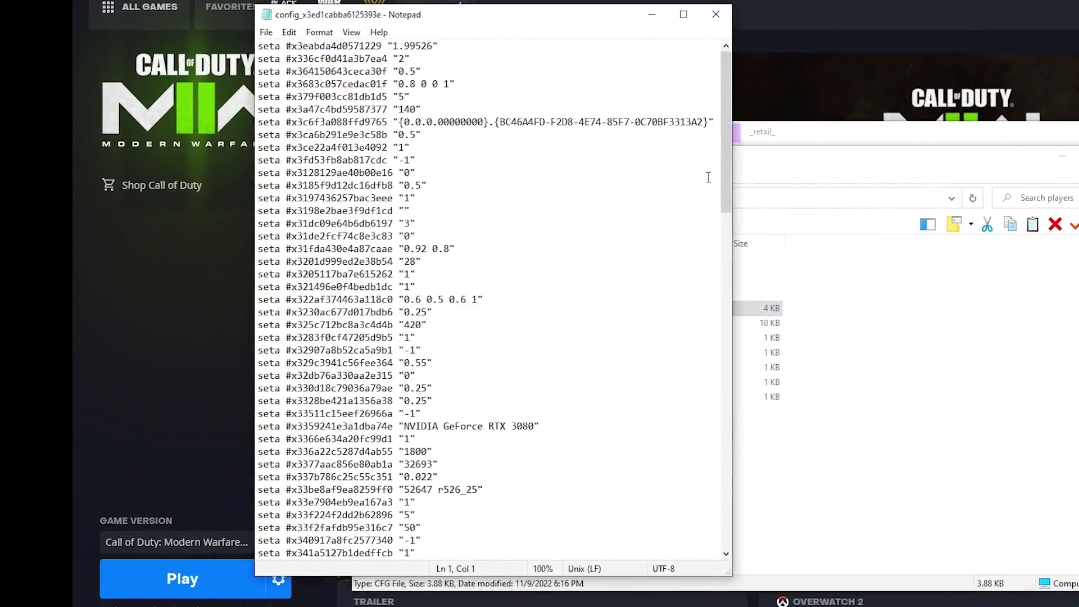
{"action": "left_click_drag", "start_coordinate": [737, 153], "coordinate": [721, 22]}
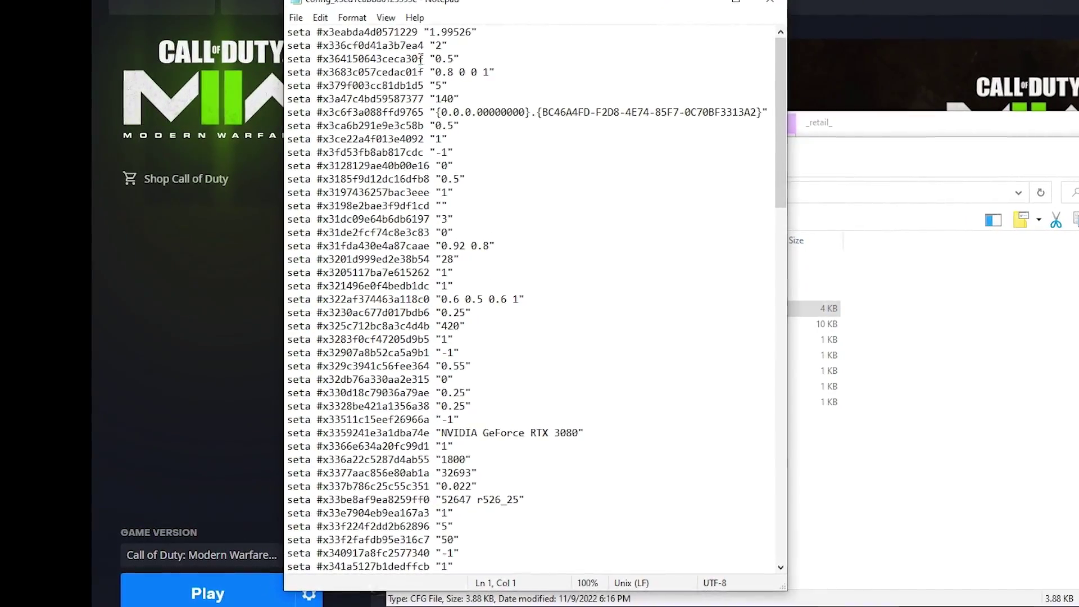
{"action": "left_click_drag", "start_coordinate": [327, 62], "coordinate": [420, 62]}
{"action": "left_click", "coordinate": [785, 8]}
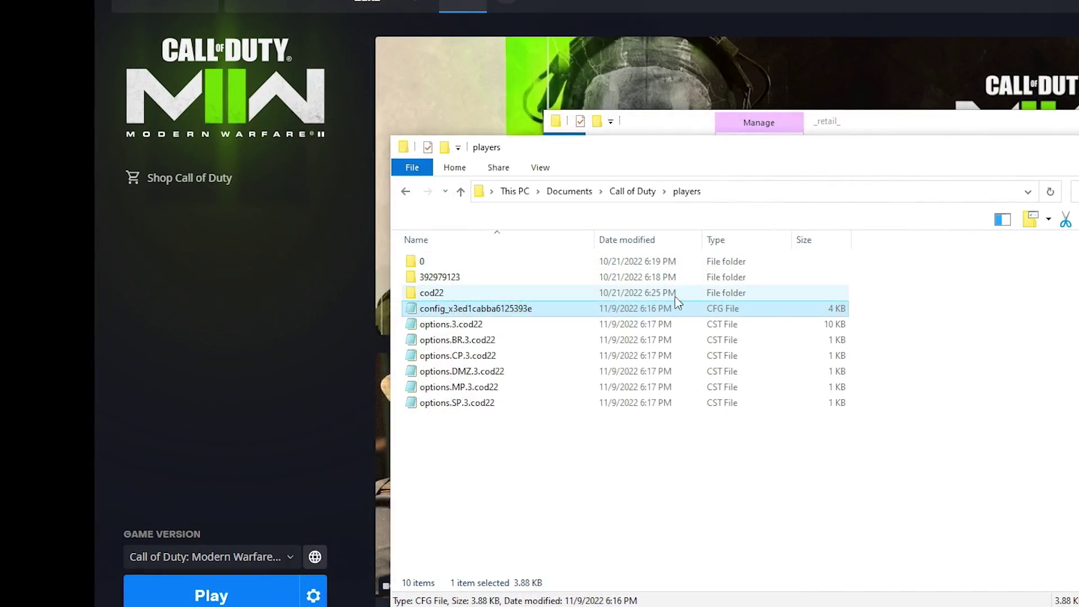
- Compare the BR, CP, DMZ and SP option files, then select options.3.cod22
{"action": "left_click", "coordinate": [466, 326]}
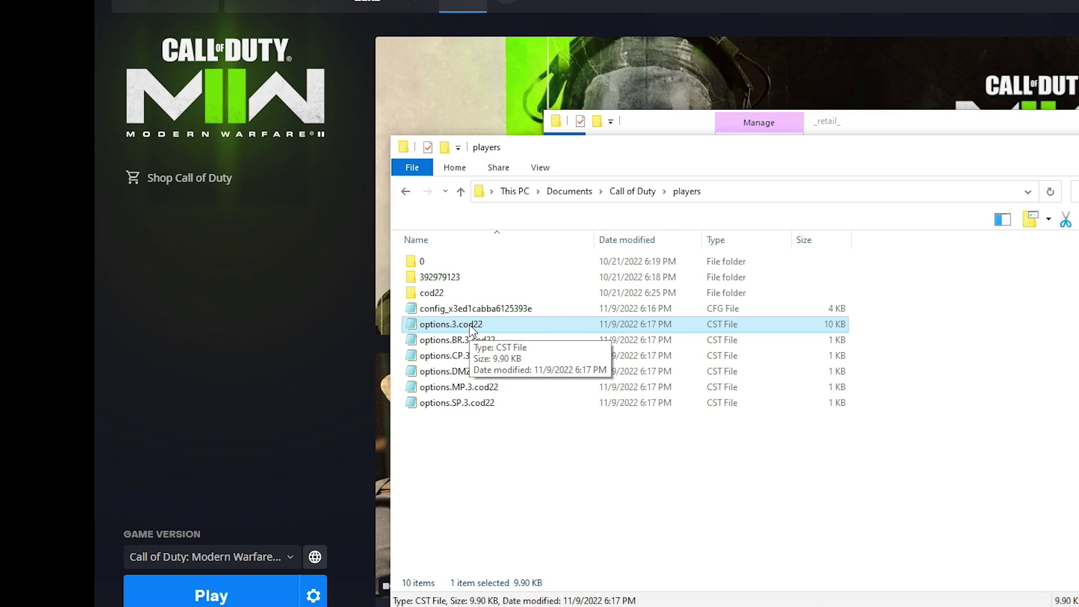
{"action": "left_click", "coordinate": [476, 341]}
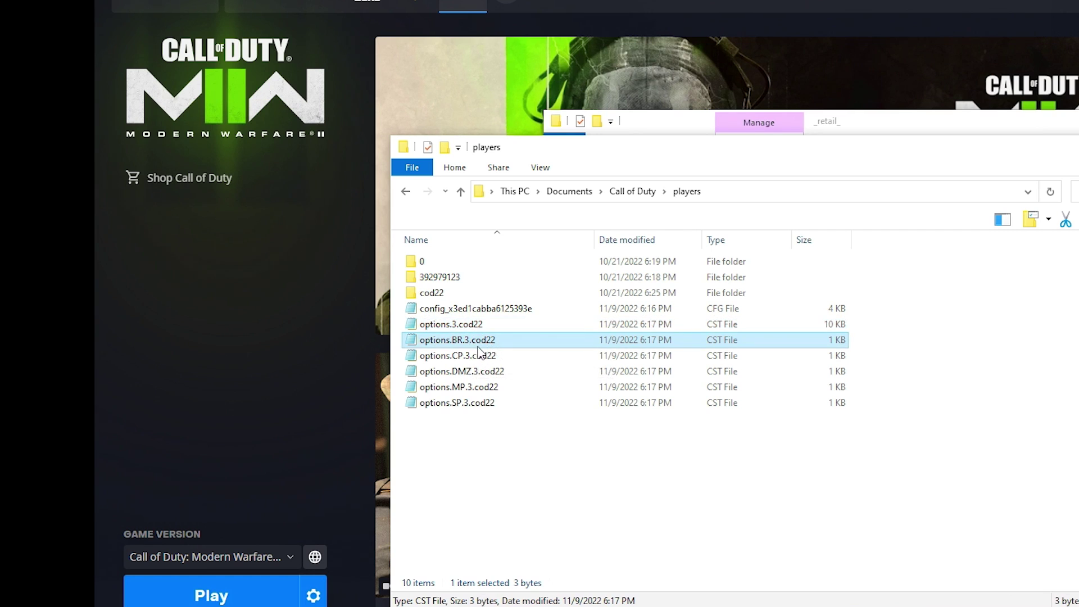
{"action": "left_click", "coordinate": [471, 354]}
{"action": "left_click", "coordinate": [472, 371]}
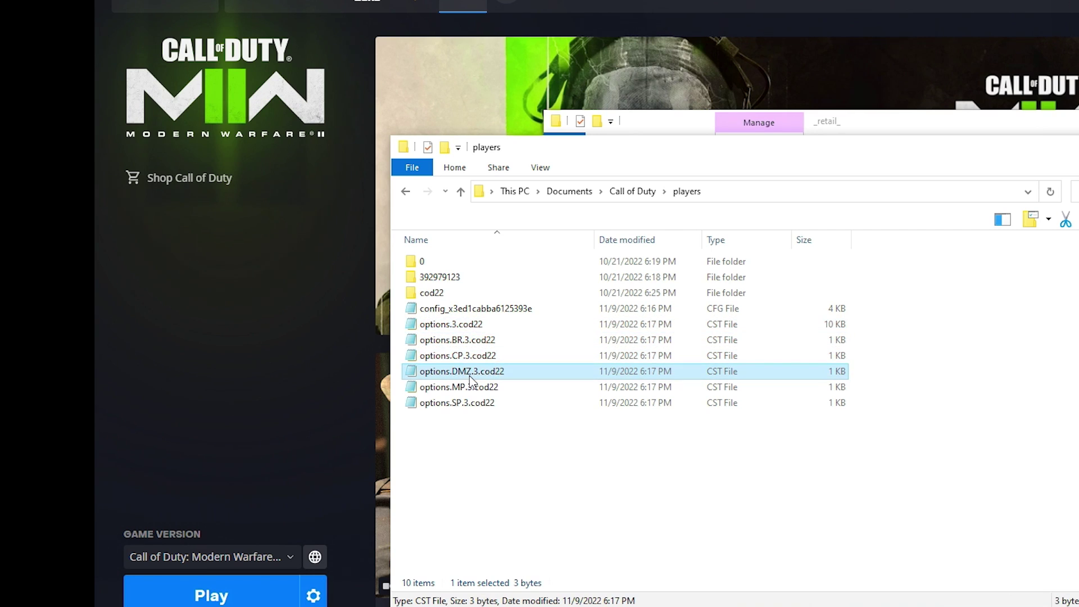
{"action": "left_click", "coordinate": [473, 403]}
{"action": "left_click", "coordinate": [451, 326]}
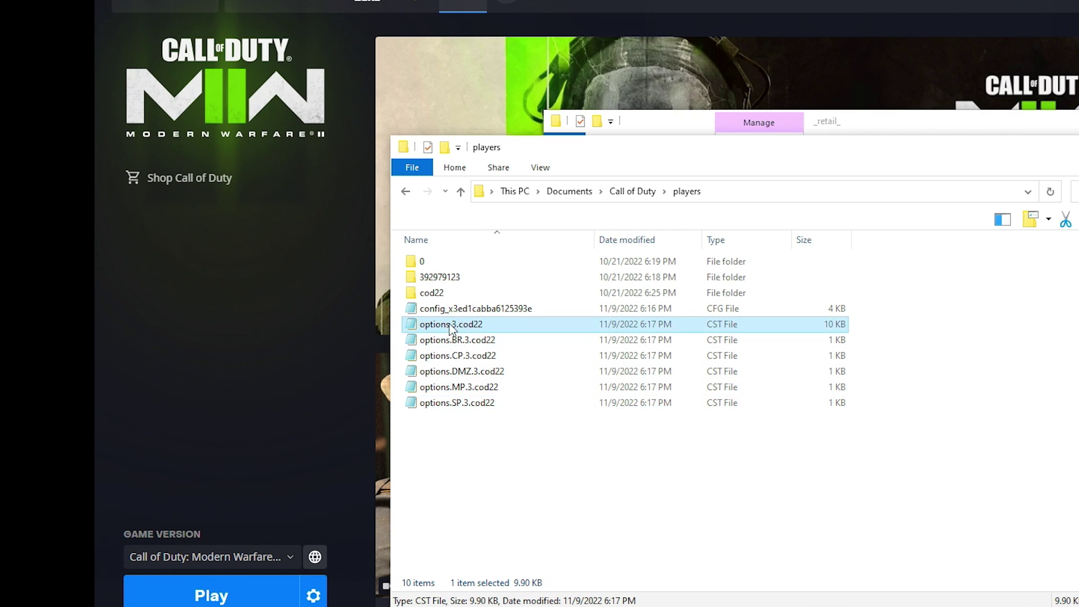
- Open options.3.cod22 in Notepad and scroll to the end of the file
{"action": "double_click", "coordinate": [467, 326]}
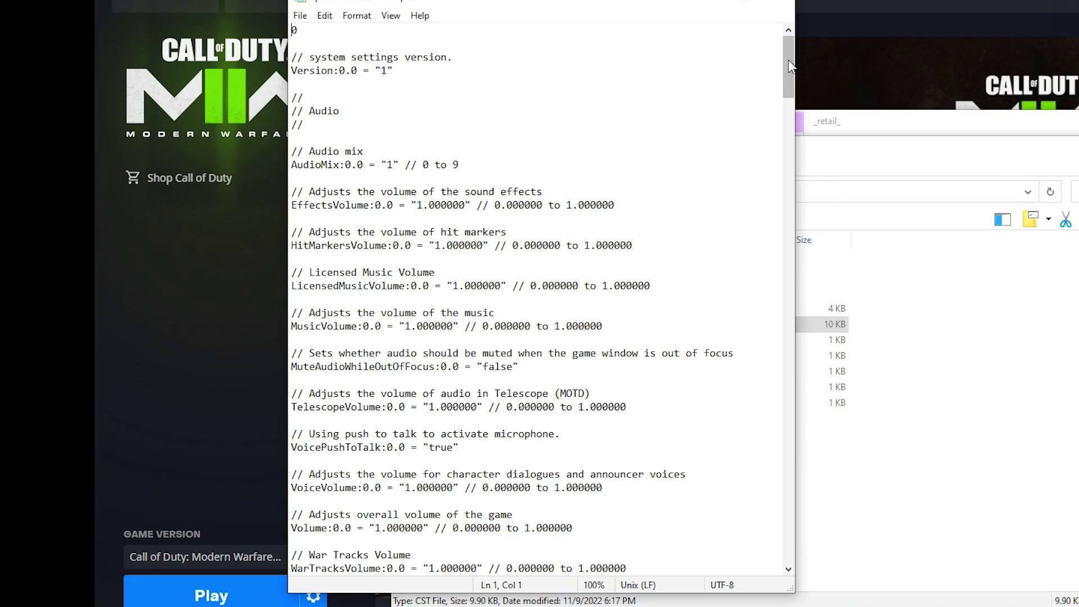
{"action": "left_click_drag", "start_coordinate": [788, 62], "coordinate": [796, 107]}
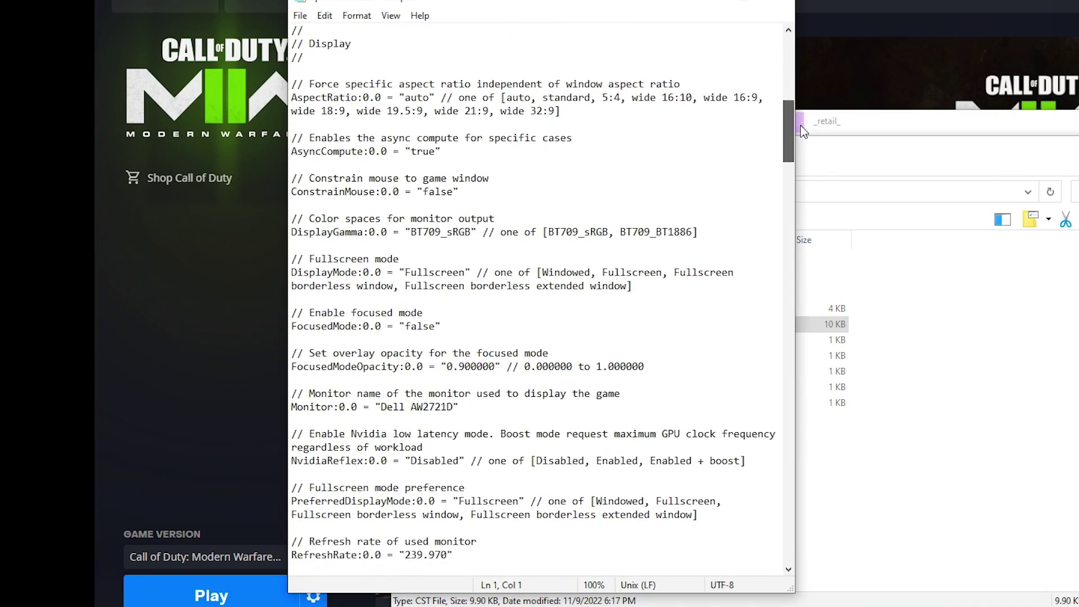
{"action": "left_click_drag", "start_coordinate": [789, 131], "coordinate": [784, 548]}
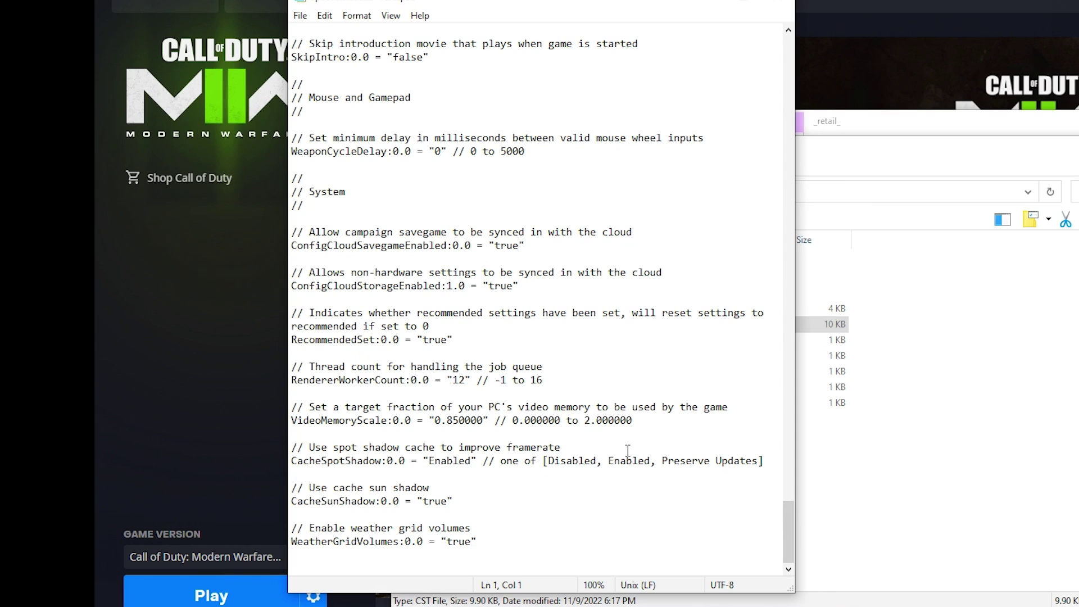
- Highlight the RendererWorkerCount and VideoMemoryScale lines, focusing on RendererWorkerCount's value 12
{"action": "left_click_drag", "start_coordinate": [640, 421], "coordinate": [278, 374]}
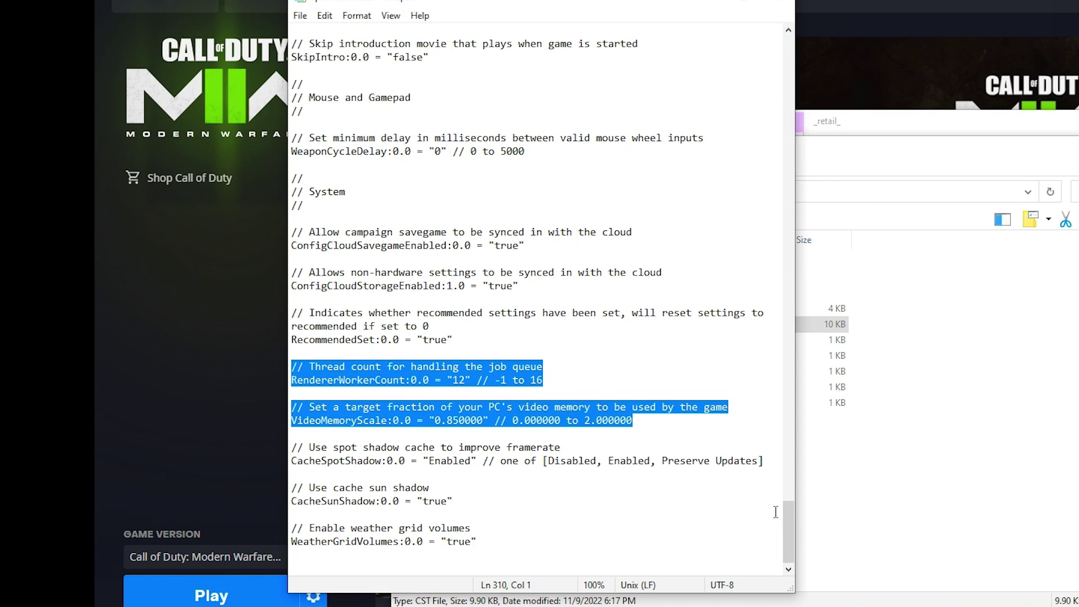
{"action": "left_click_drag", "start_coordinate": [659, 421], "coordinate": [286, 366]}
{"action": "left_click", "coordinate": [623, 378]}
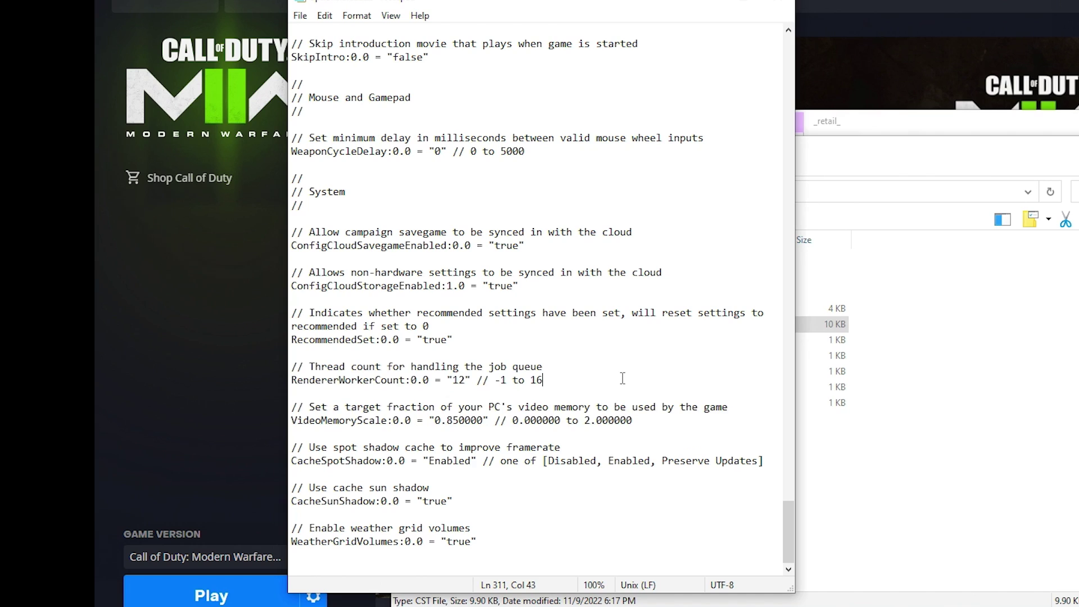
{"action": "left_click_drag", "start_coordinate": [558, 378], "coordinate": [302, 366]}
{"action": "left_click", "coordinate": [547, 381]}
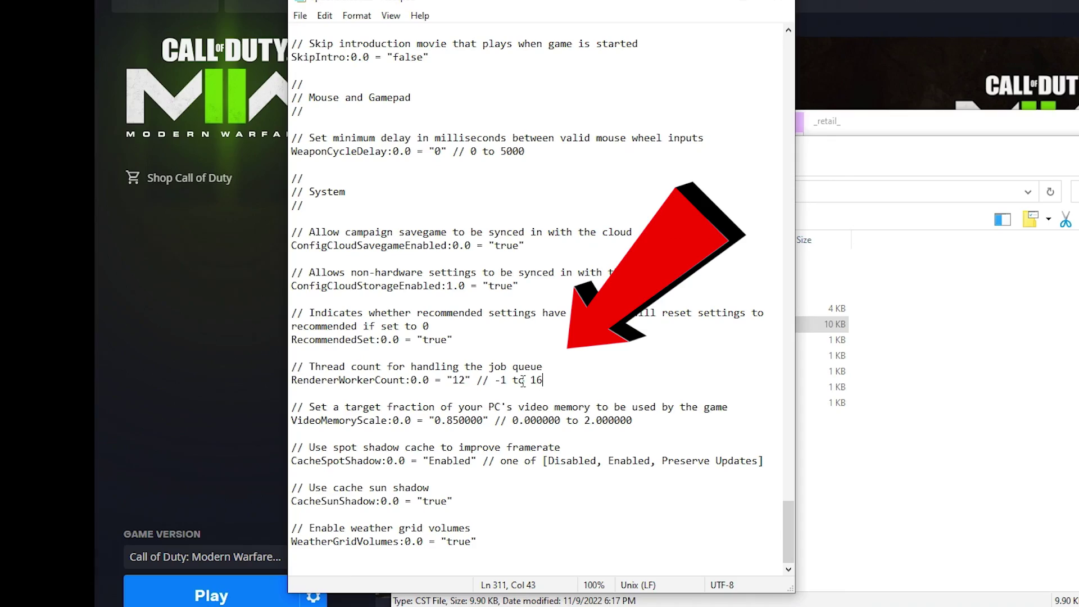
{"action": "left_click_drag", "start_coordinate": [471, 381], "coordinate": [292, 367]}
{"action": "left_click", "coordinate": [471, 381]}
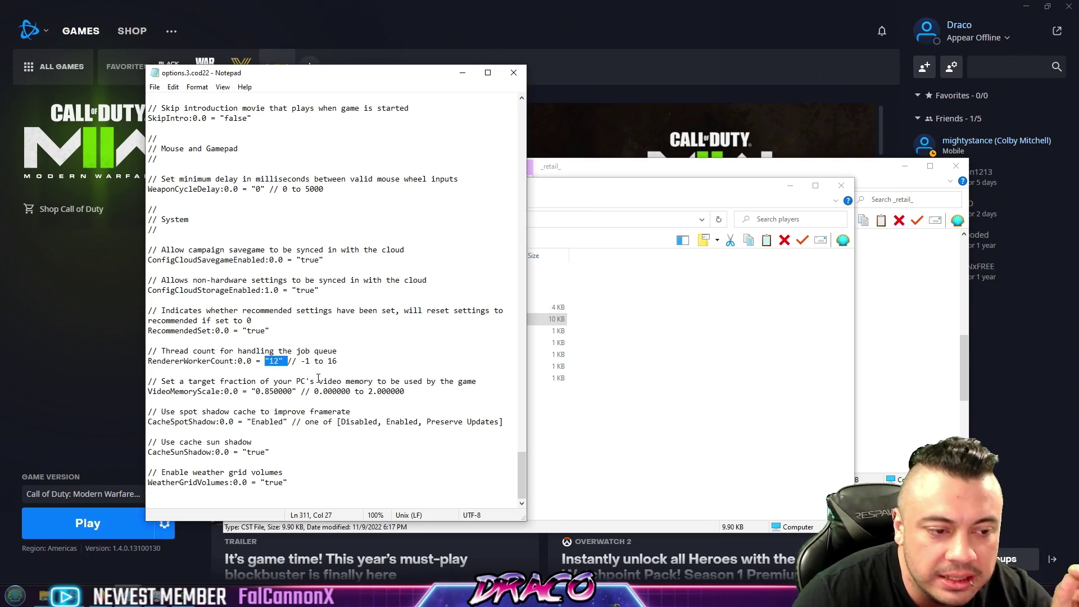
- Check Task Manager's CPU page for 12 cores and 24 logical processors, then return to Notepad
{"action": "right_click", "coordinate": [472, 599]}
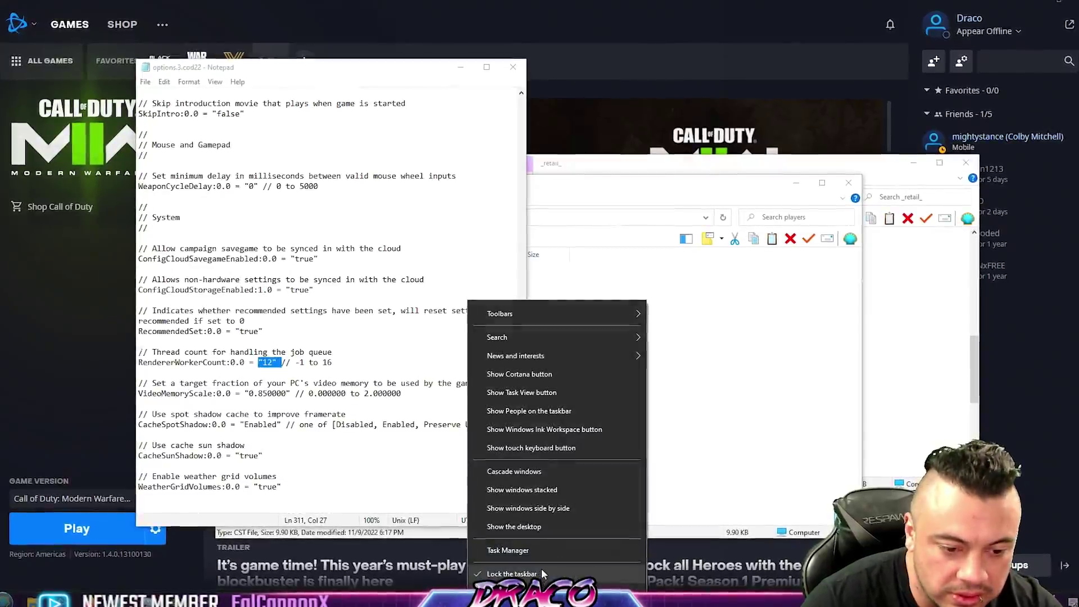
{"action": "left_click", "coordinate": [540, 553]}
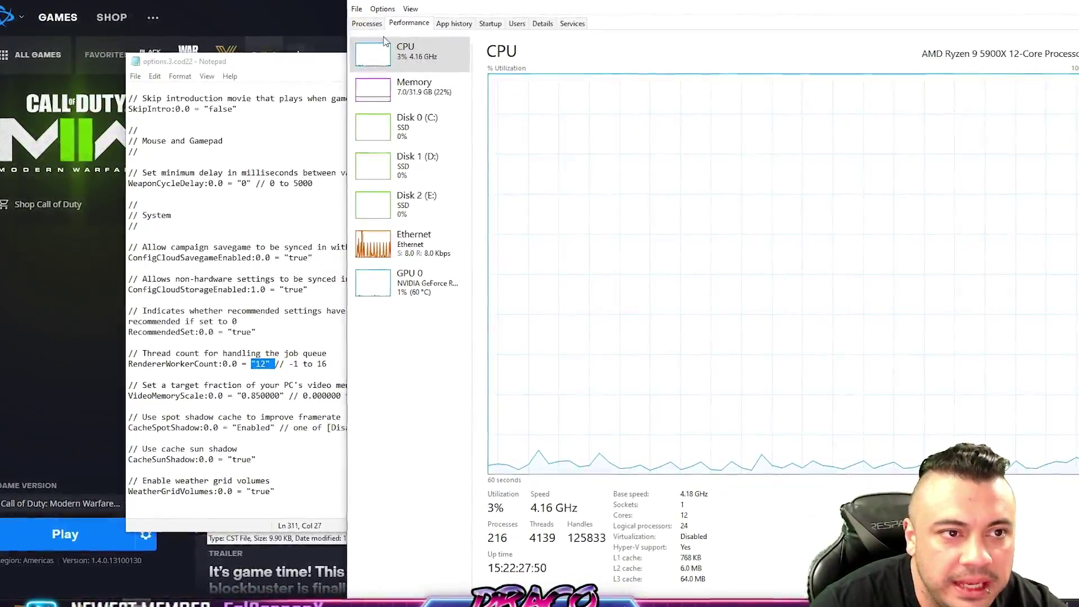
{"action": "left_click", "coordinate": [366, 23]}
{"action": "left_click", "coordinate": [409, 23]}
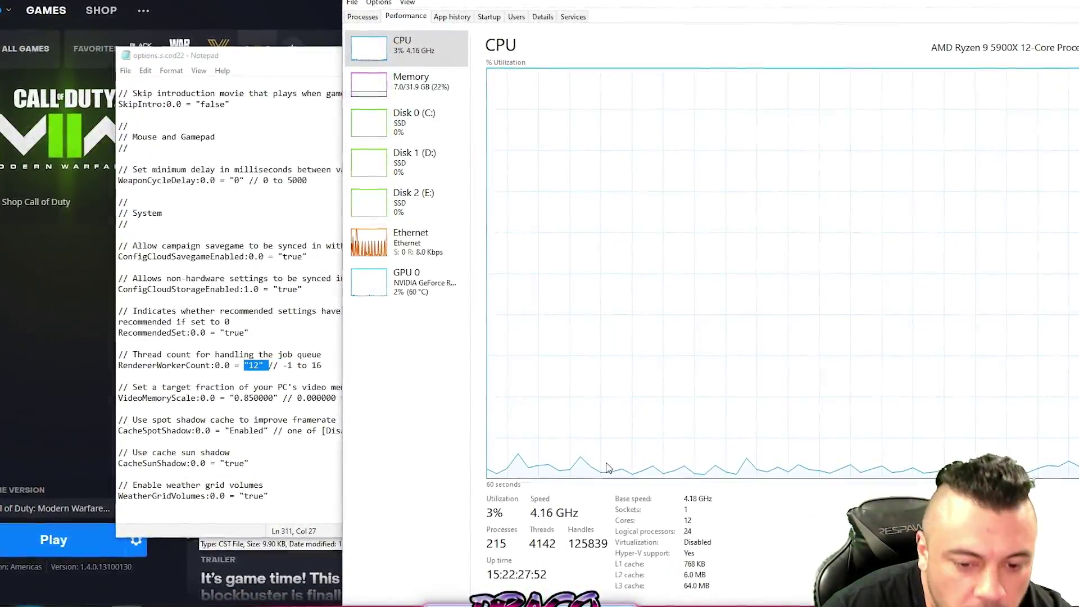
{"action": "right_click", "coordinate": [402, 602]}
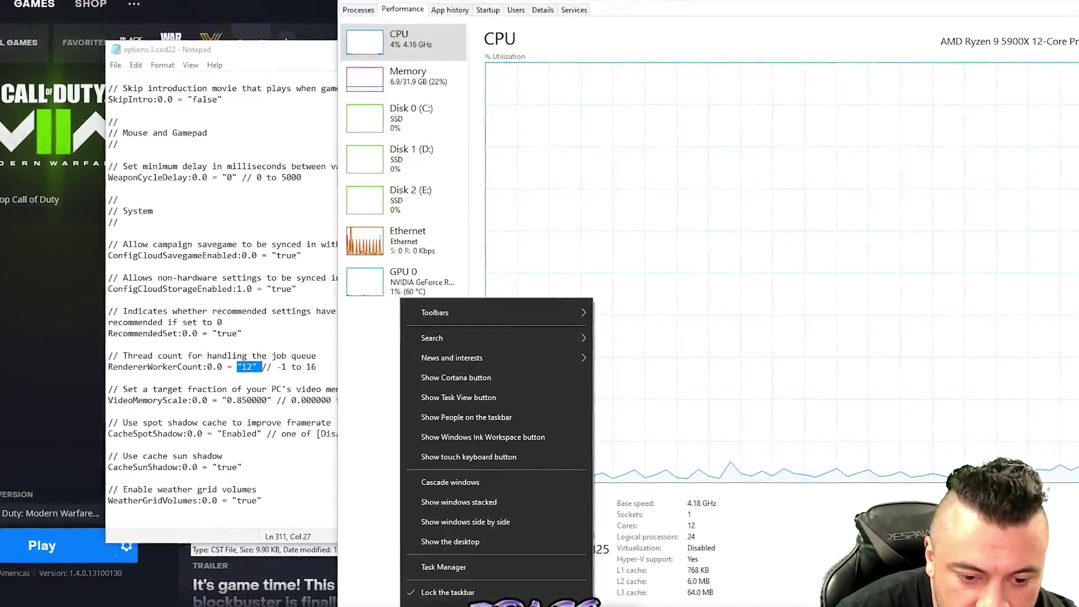
{"action": "right_click", "coordinate": [593, 602]}
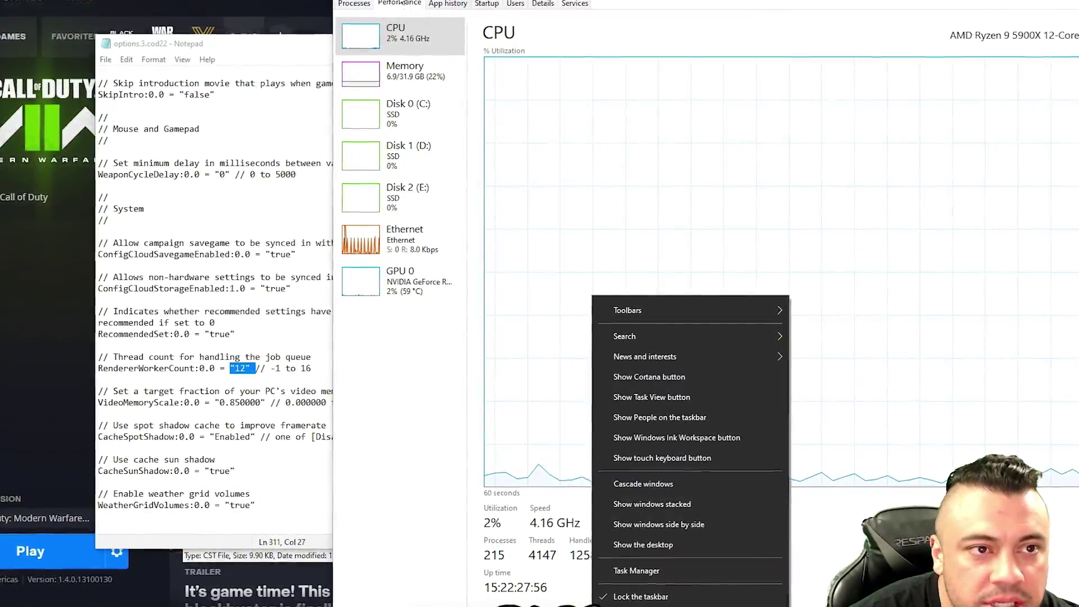
{"action": "left_click", "coordinate": [403, 3]}
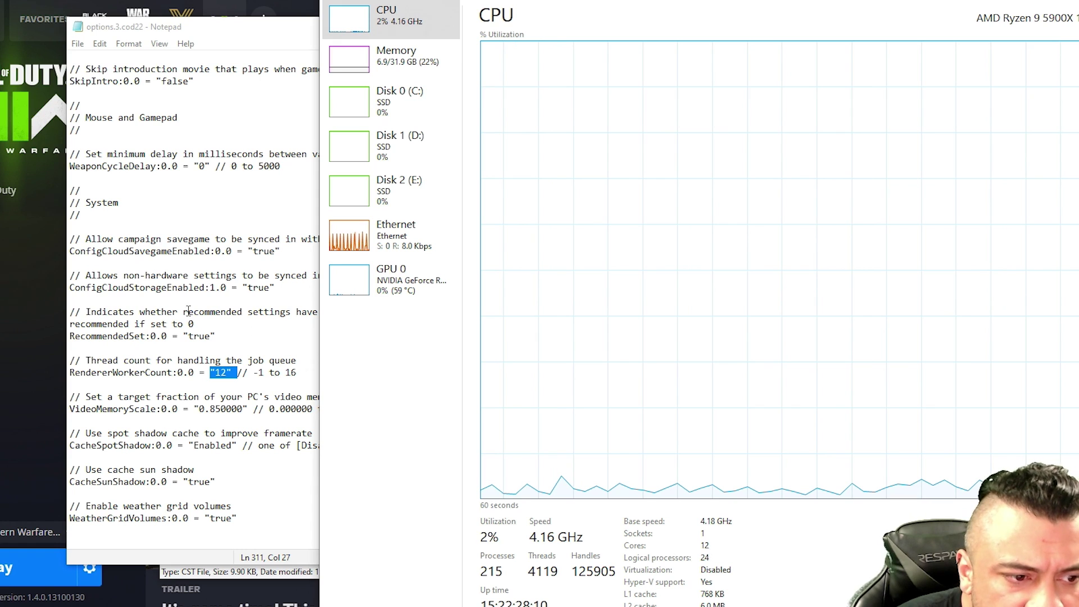
{"action": "left_click", "coordinate": [214, 348]}
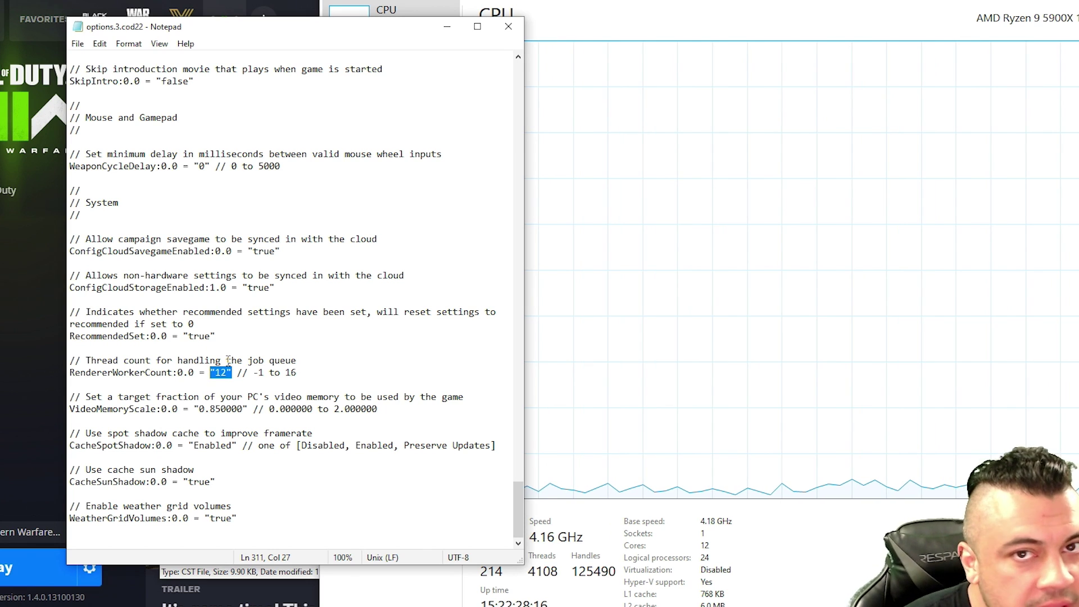
- Select RendererWorkerCount's value "12" inside the quotes, leaving it unchanged
{"action": "left_click_drag", "start_coordinate": [297, 373], "coordinate": [69, 360]}
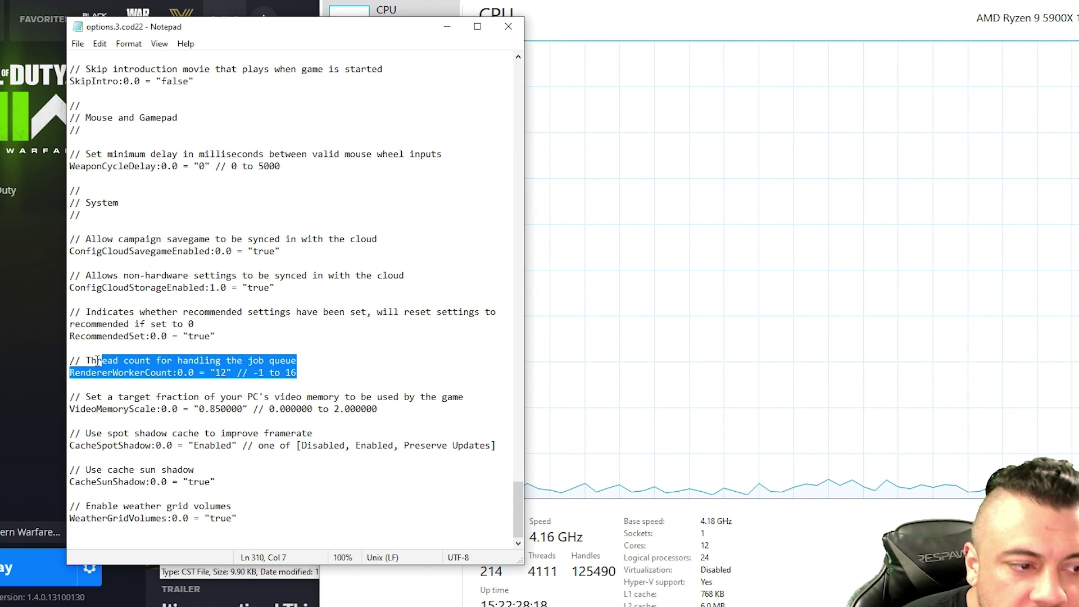
{"action": "left_click", "coordinate": [244, 373]}
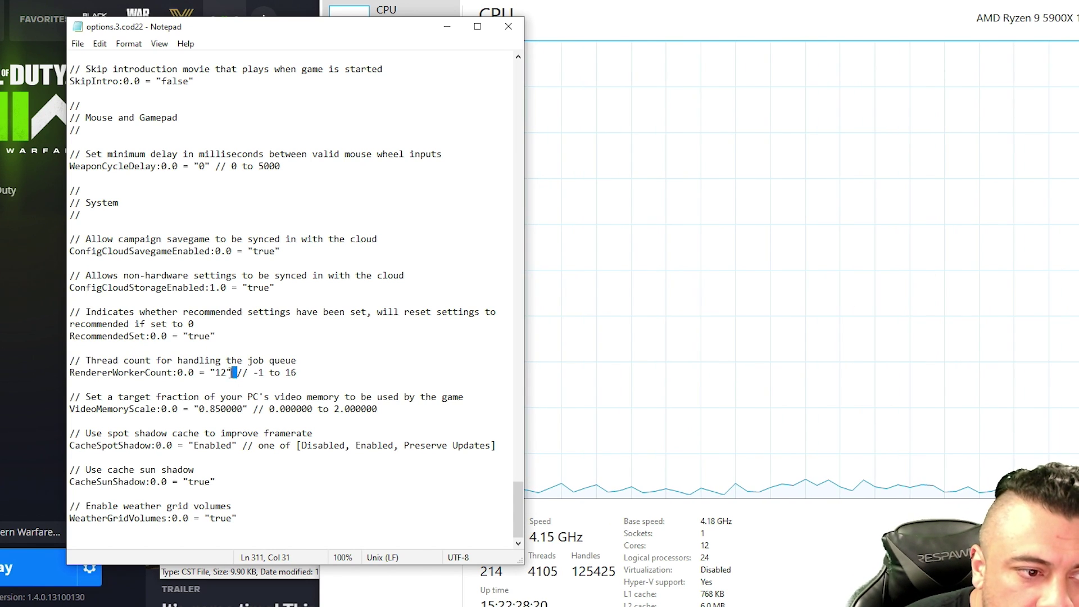
{"action": "left_click_drag", "start_coordinate": [235, 373], "coordinate": [215, 372]}
{"action": "left_click", "coordinate": [294, 379]}
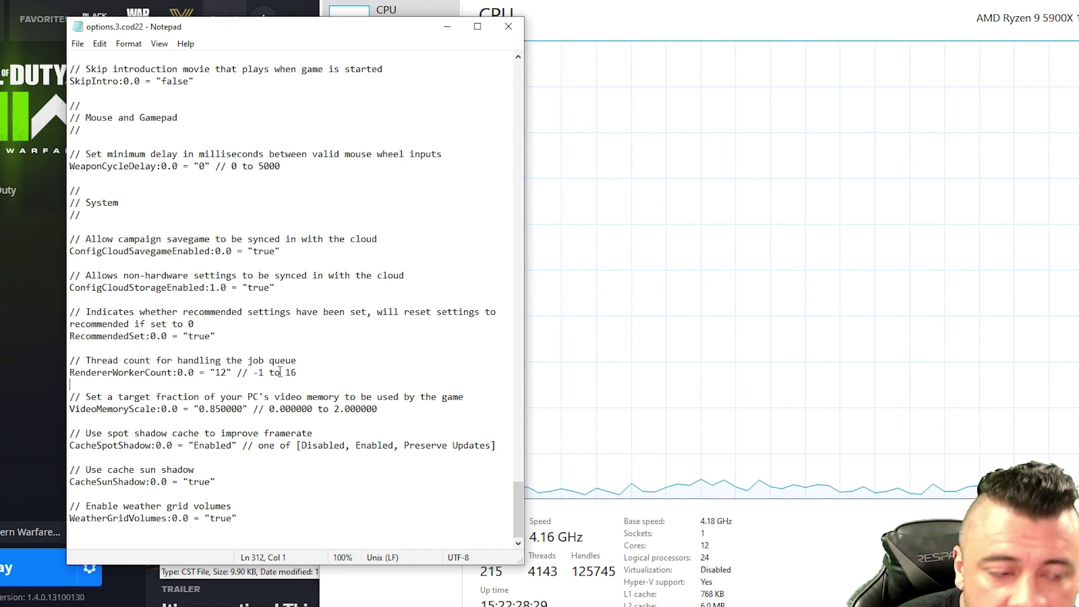
{"action": "left_click_drag", "start_coordinate": [211, 373], "coordinate": [213, 373]}
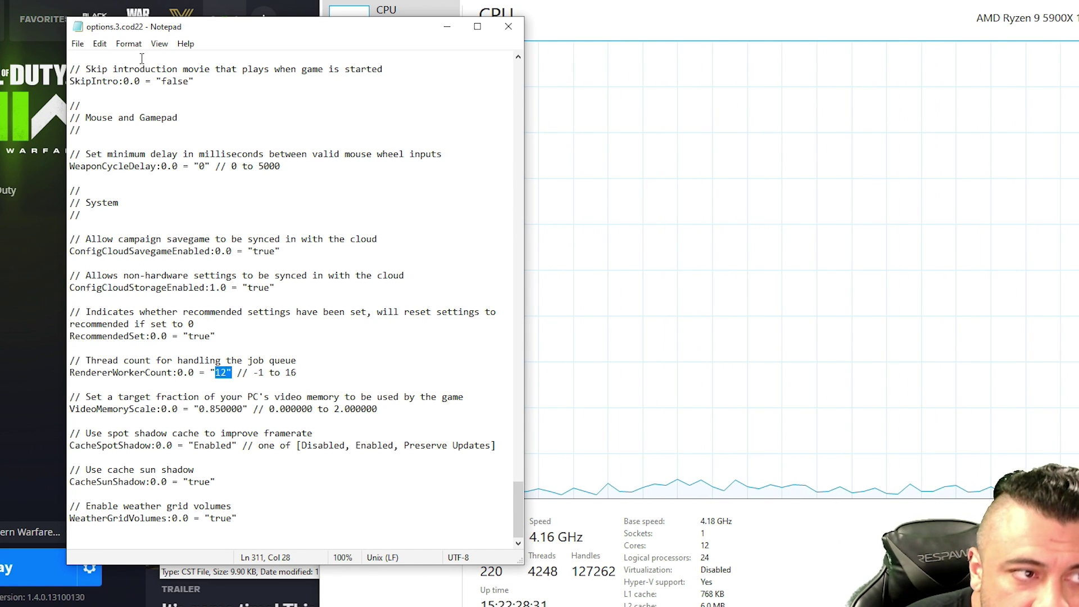
- Save options.3.cod22 with File > Save
{"action": "left_click_drag", "start_coordinate": [141, 59], "coordinate": [78, 56]}
{"action": "left_click", "coordinate": [78, 44]}
{"action": "left_click", "coordinate": [112, 104]}
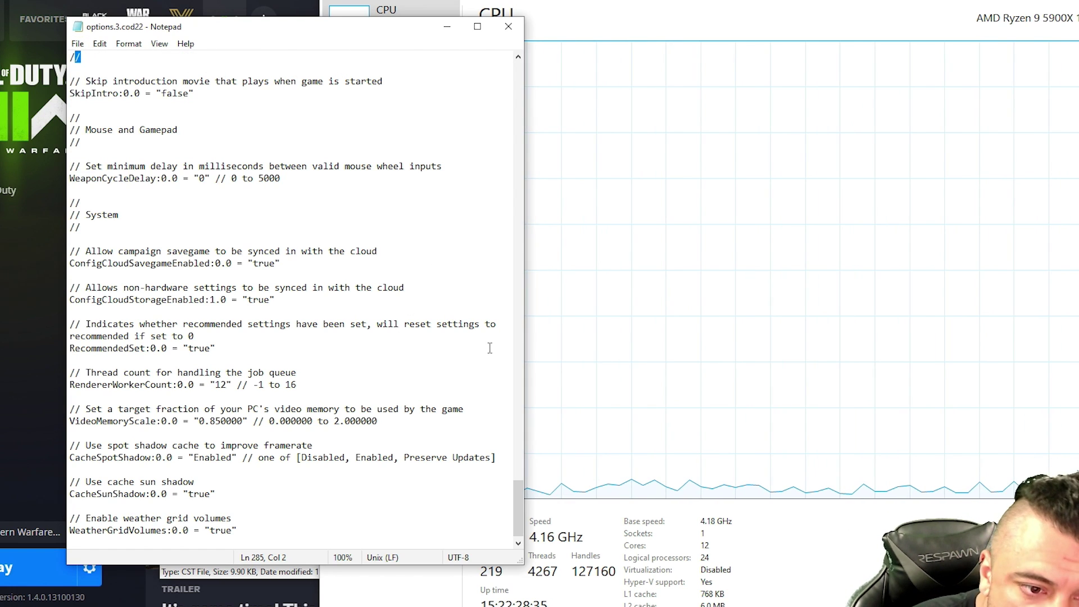
{"action": "scroll", "coordinate": [359, 450], "scroll_direction": "down", "scroll_amount": 1}
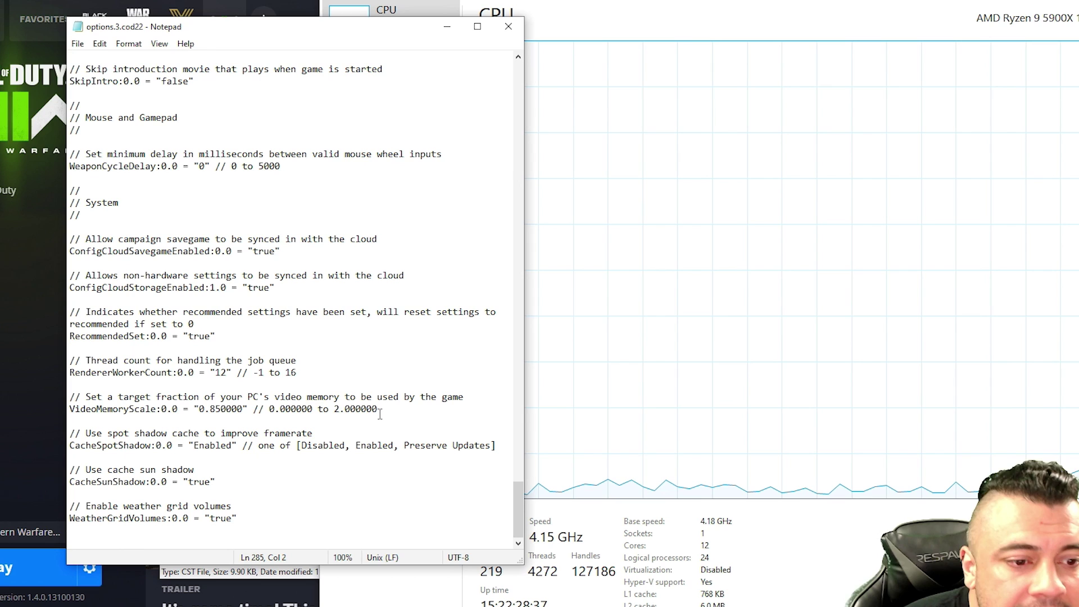
- Highlight the VideoMemoryScale lines and select its value 0.850000
{"action": "left_click_drag", "start_coordinate": [380, 415], "coordinate": [68, 392]}
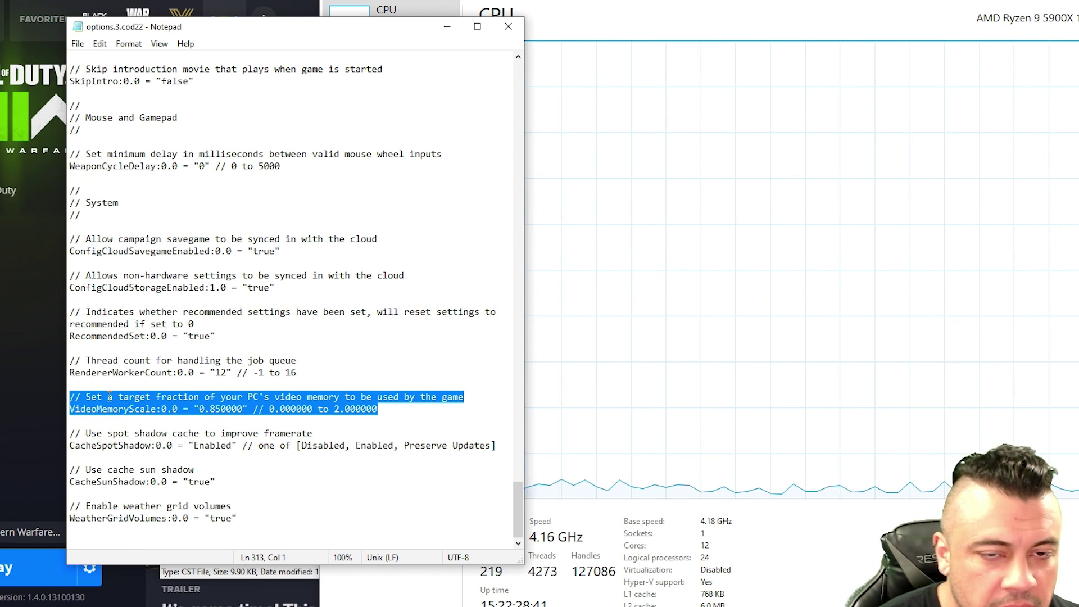
{"action": "left_click", "coordinate": [302, 395]}
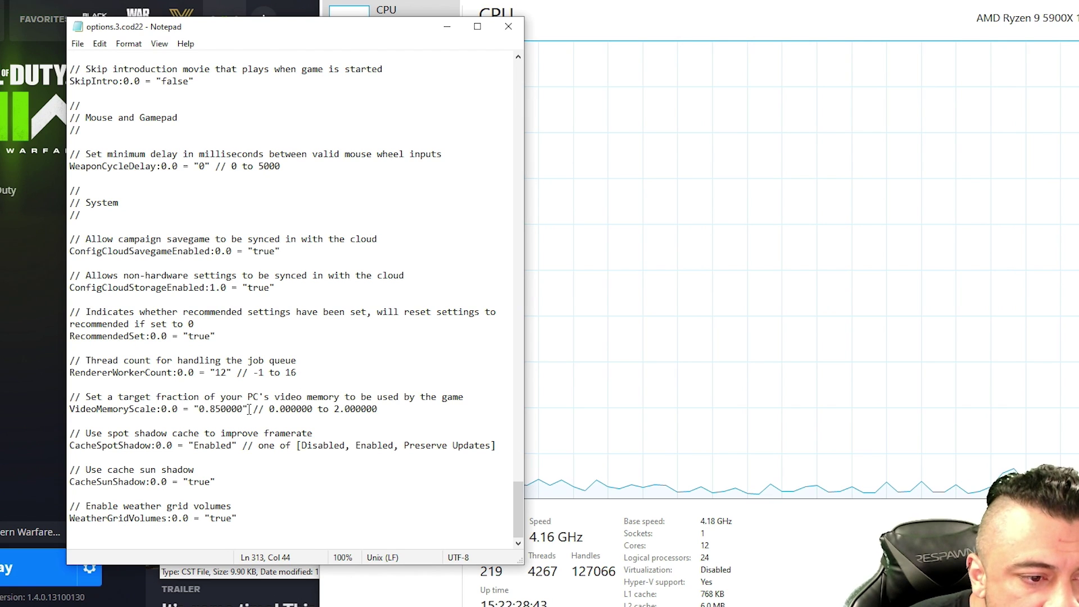
{"action": "left_click_drag", "start_coordinate": [249, 409], "coordinate": [197, 413]}
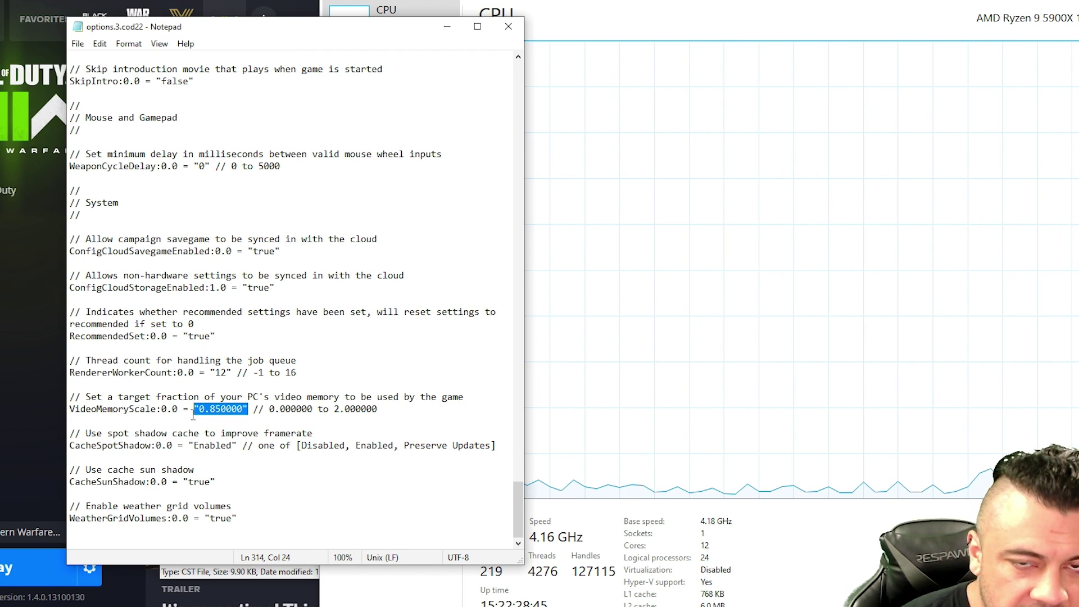
{"action": "left_click_drag", "start_coordinate": [70, 410], "coordinate": [194, 409]}
{"action": "left_click", "coordinate": [226, 410]}
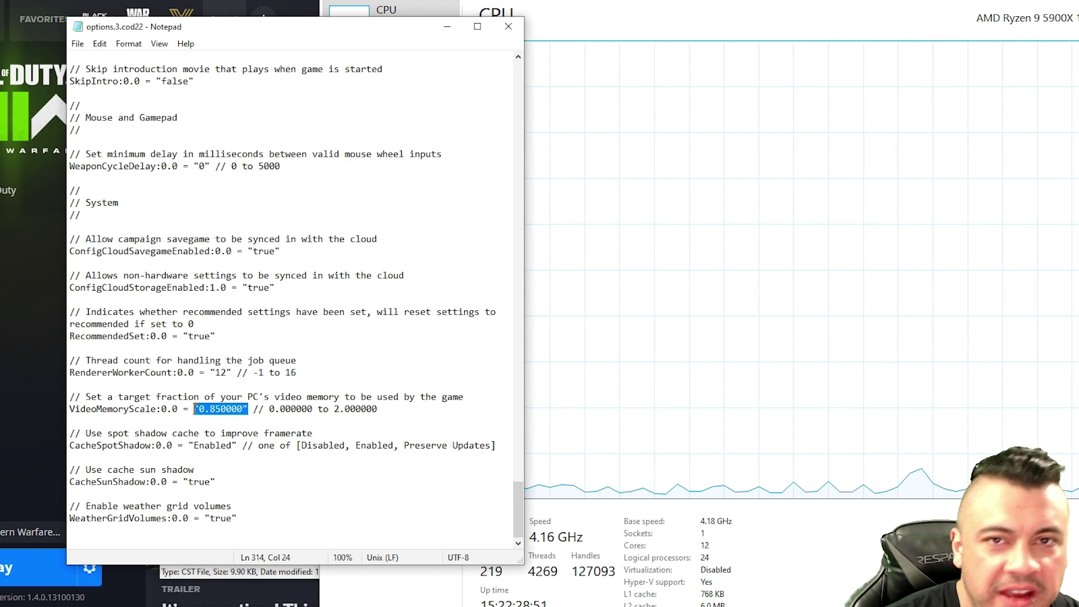
{"action": "left_click", "coordinate": [221, 410]}
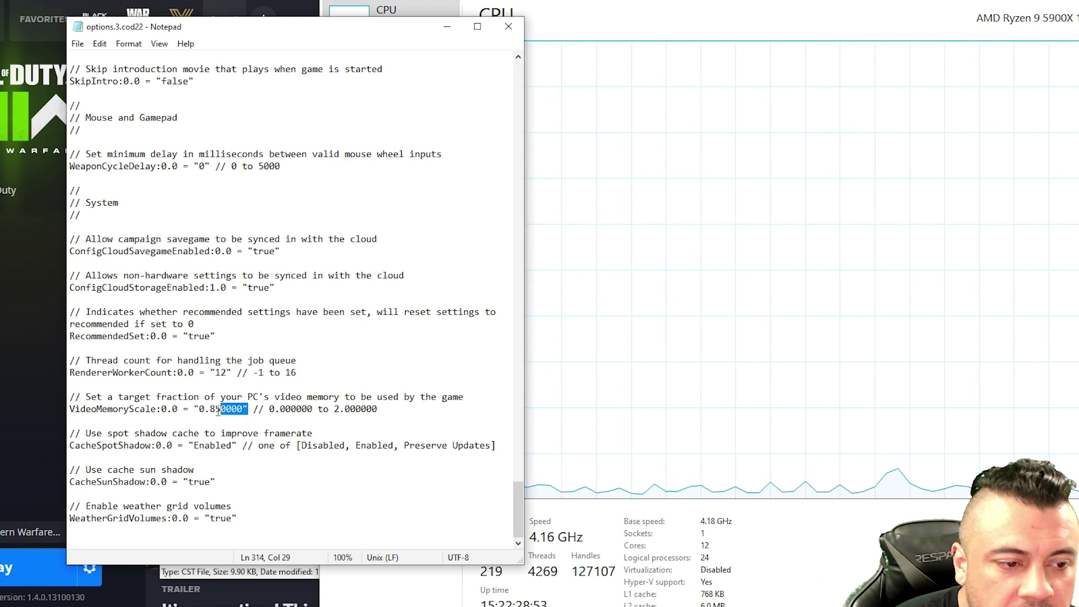
{"action": "left_click_drag", "start_coordinate": [218, 411], "coordinate": [198, 409]}
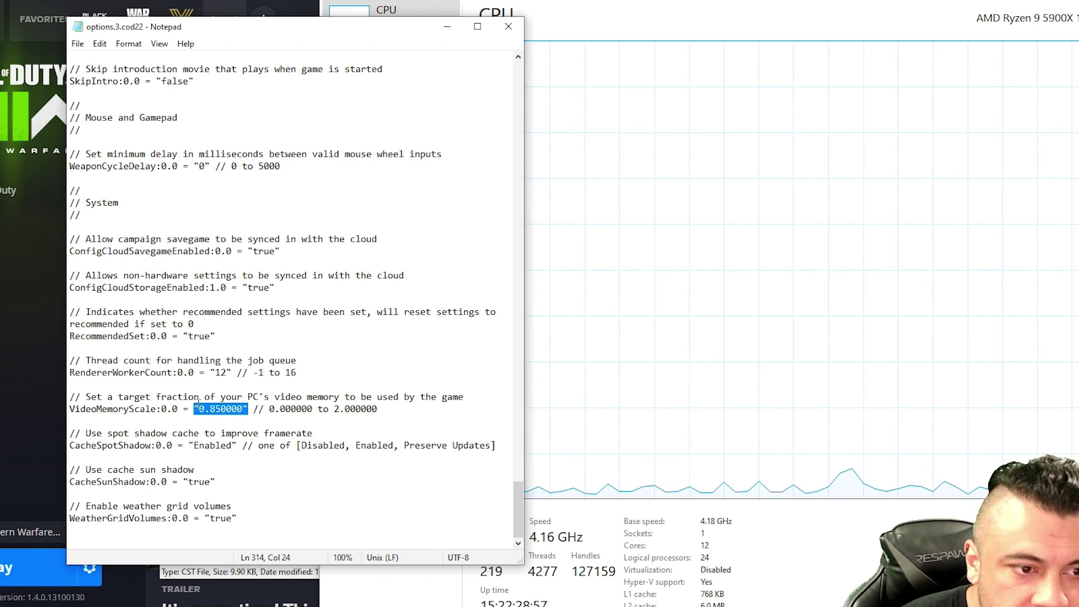
{"action": "left_click", "coordinate": [243, 422]}
- Narrow the selection to just 0.850000 inside VideoMemoryScale's quotes
{"action": "left_click_drag", "start_coordinate": [218, 406], "coordinate": [194, 407]}
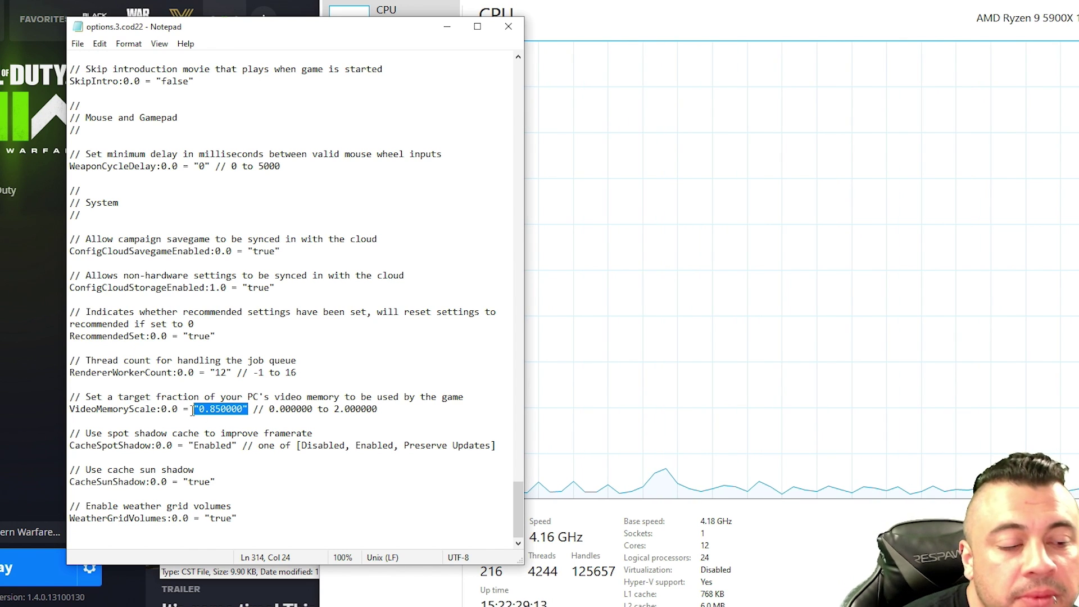
{"action": "left_click", "coordinate": [227, 409]}
{"action": "left_click_drag", "start_coordinate": [218, 410], "coordinate": [195, 409]}
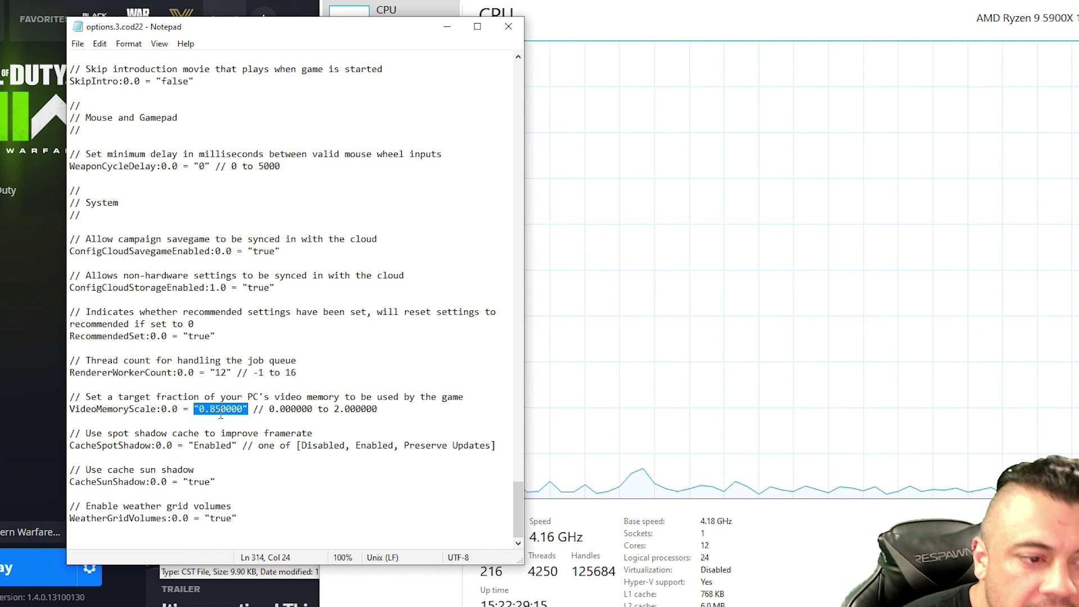
{"action": "left_click", "coordinate": [220, 412]}
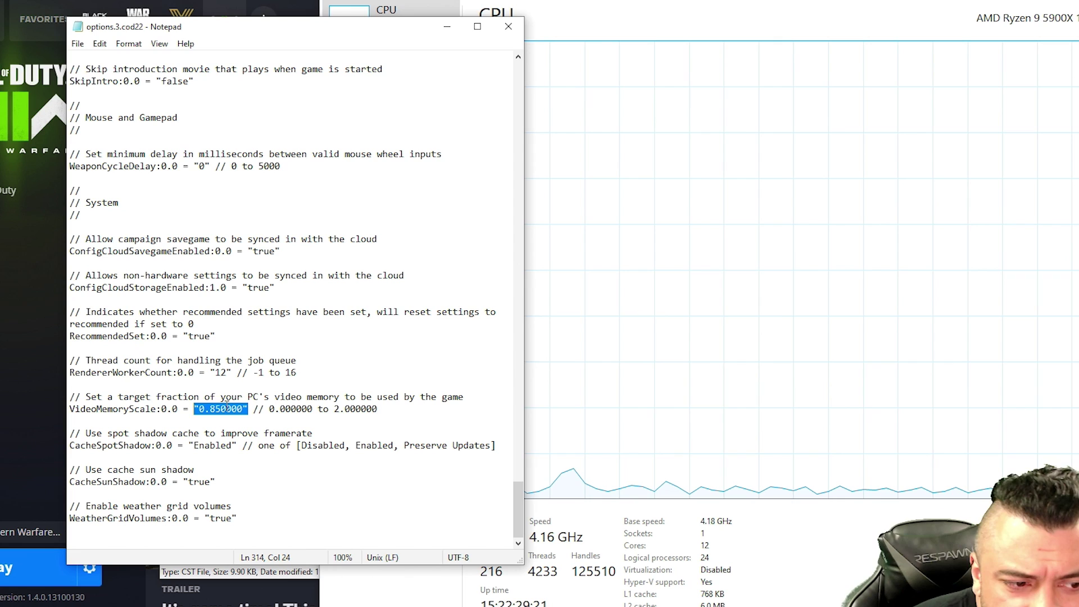
{"action": "left_click", "coordinate": [258, 409]}
{"action": "mouse_move", "coordinate": [214, 405]}
{"action": "left_mouse_down"}
{"action": "mouse_move", "coordinate": [195, 400]}
{"action": "mouse_move", "coordinate": [247, 409]}
{"action": "mouse_move", "coordinate": [194, 408]}
{"action": "left_mouse_up"}
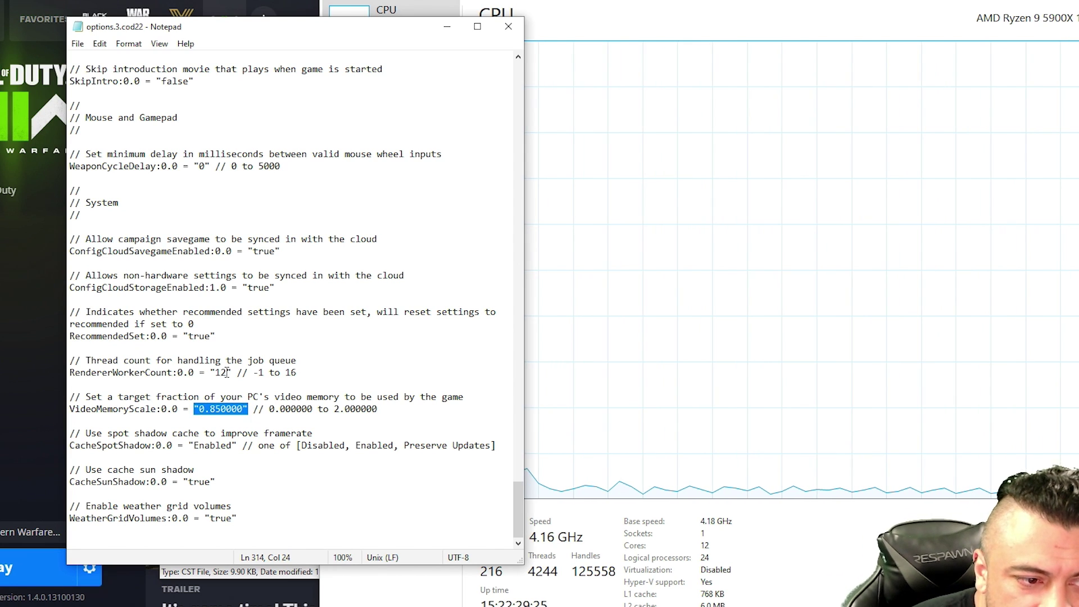
{"action": "left_click_drag", "start_coordinate": [248, 408], "coordinate": [194, 409]}
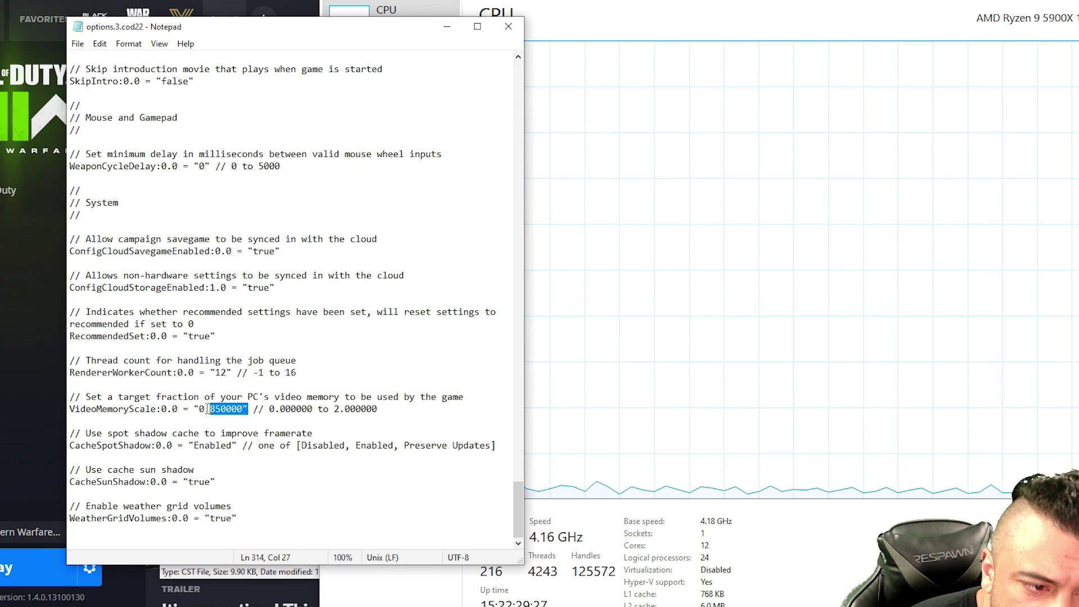
{"action": "key", "text": "shift+Right"}
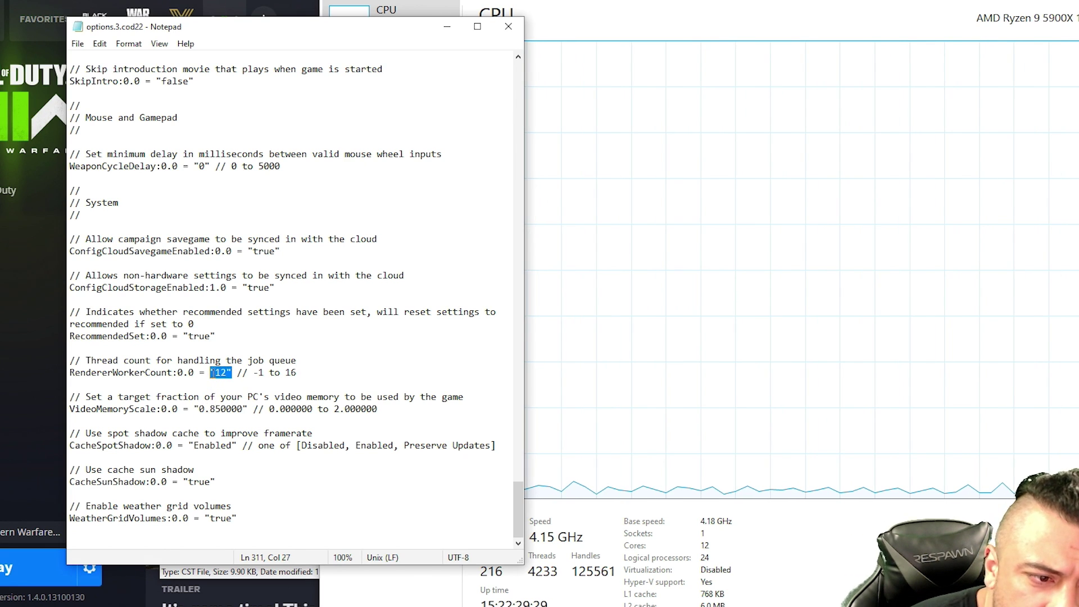
- Save options.3.cod22, close Notepad, and close the Call of Duty players folder window
{"action": "left_click", "coordinate": [78, 43]}
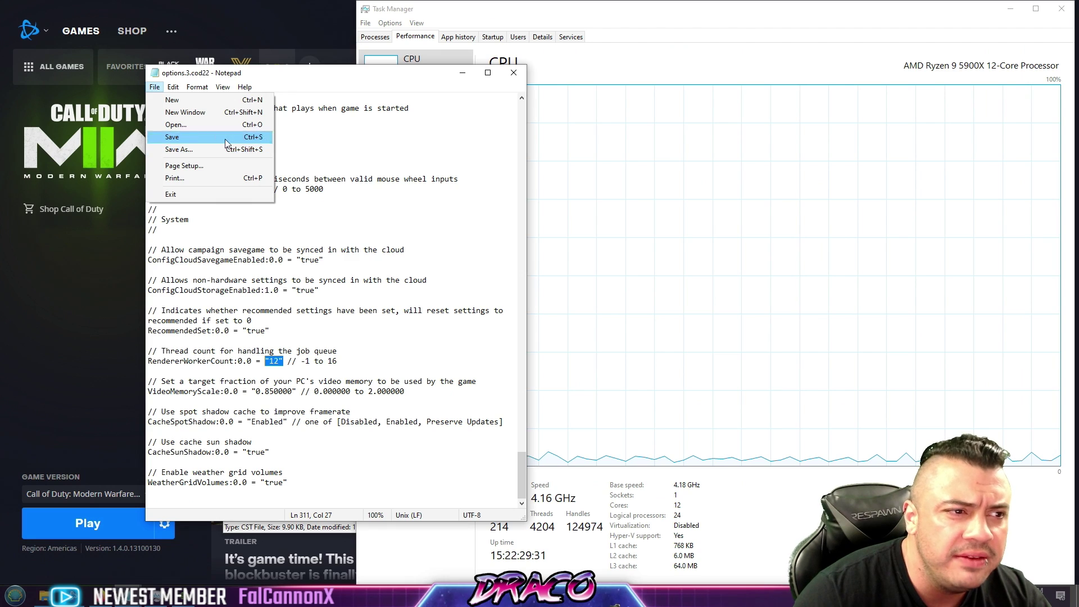
{"action": "left_click", "coordinate": [96, 104]}
{"action": "left_click", "coordinate": [508, 27]}
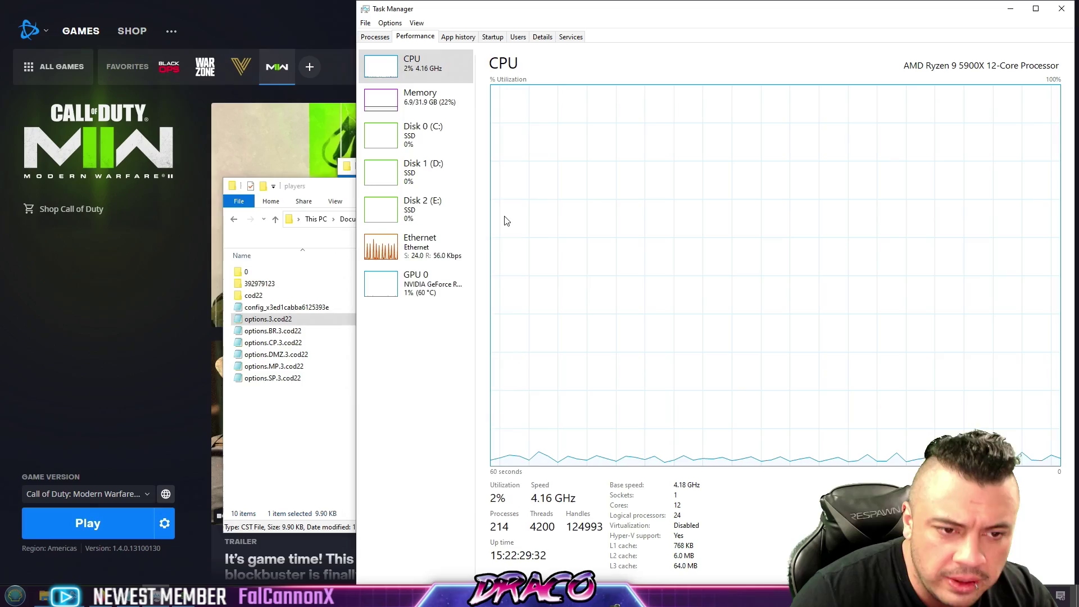
{"action": "left_click", "coordinate": [334, 448]}
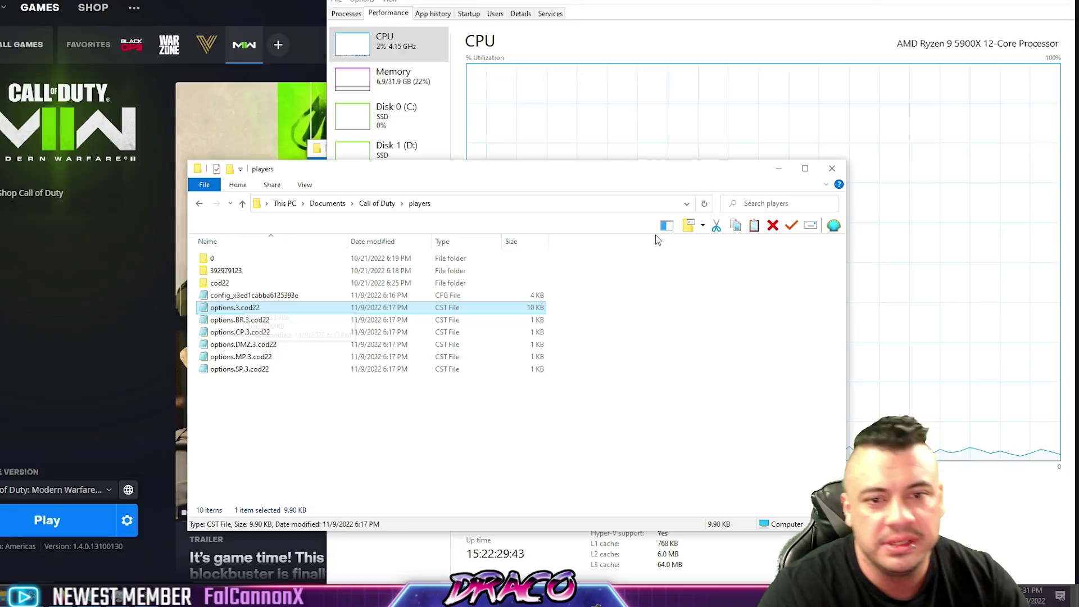
{"action": "left_click", "coordinate": [832, 168]}
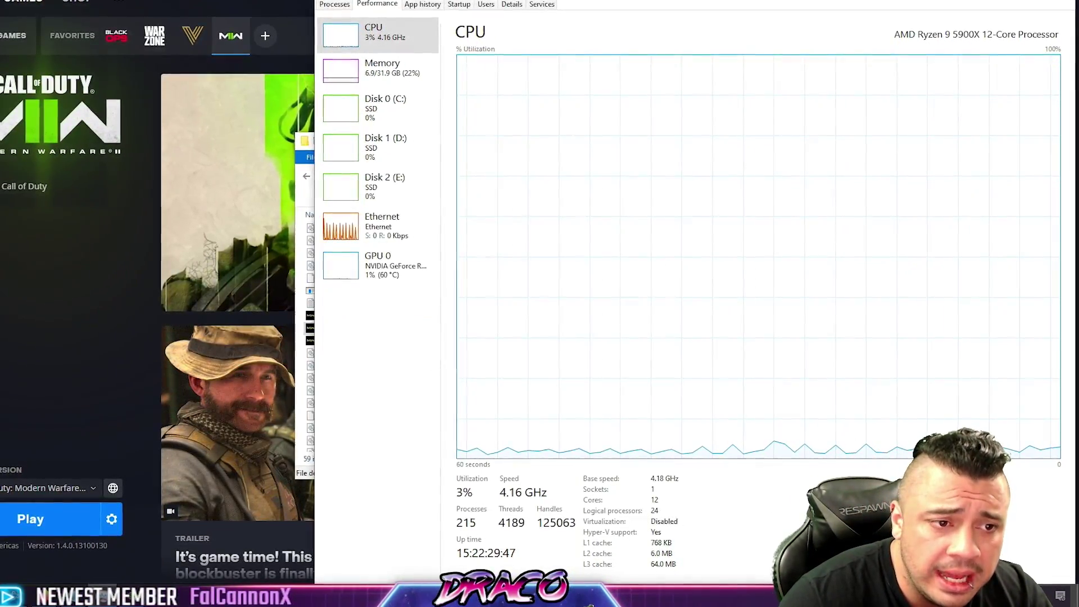
- Close Task Manager and the remaining Explorer window with Alt+F4, then check the taskbar tray icons
{"action": "key", "text": "alt+F4"}
{"action": "key", "text": "alt+F4"}
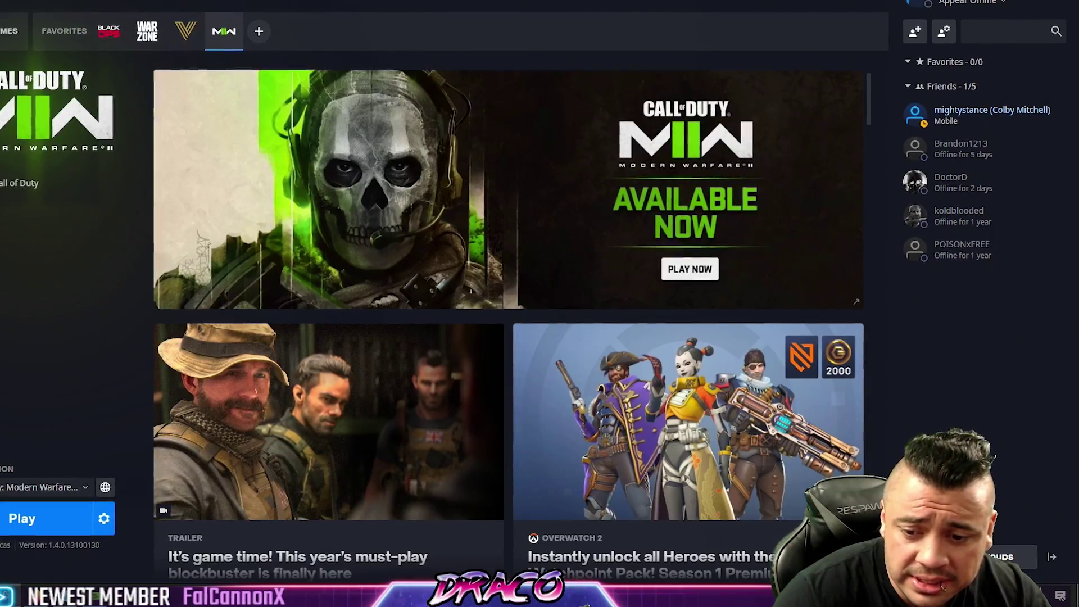
{"action": "left_click", "coordinate": [1002, 596]}
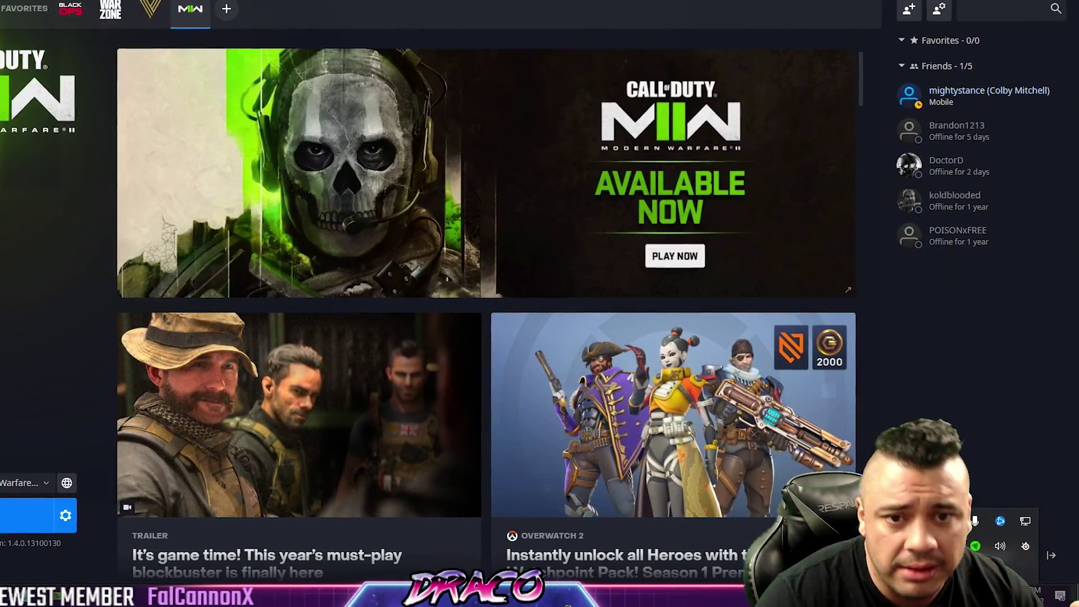
{"action": "right_click", "coordinate": [742, 596]}
- Launch msconfig from Windows search and move the System Configuration dialog further left
{"action": "key", "text": "Escape"}
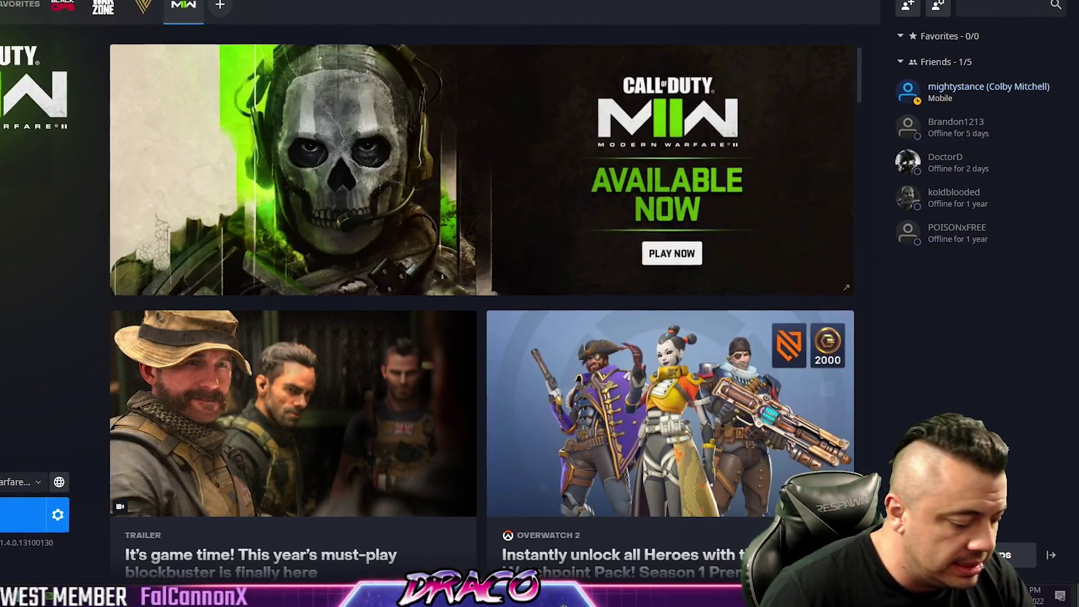
{"action": "key", "text": "super"}
{"action": "type", "text": "msconfig"}
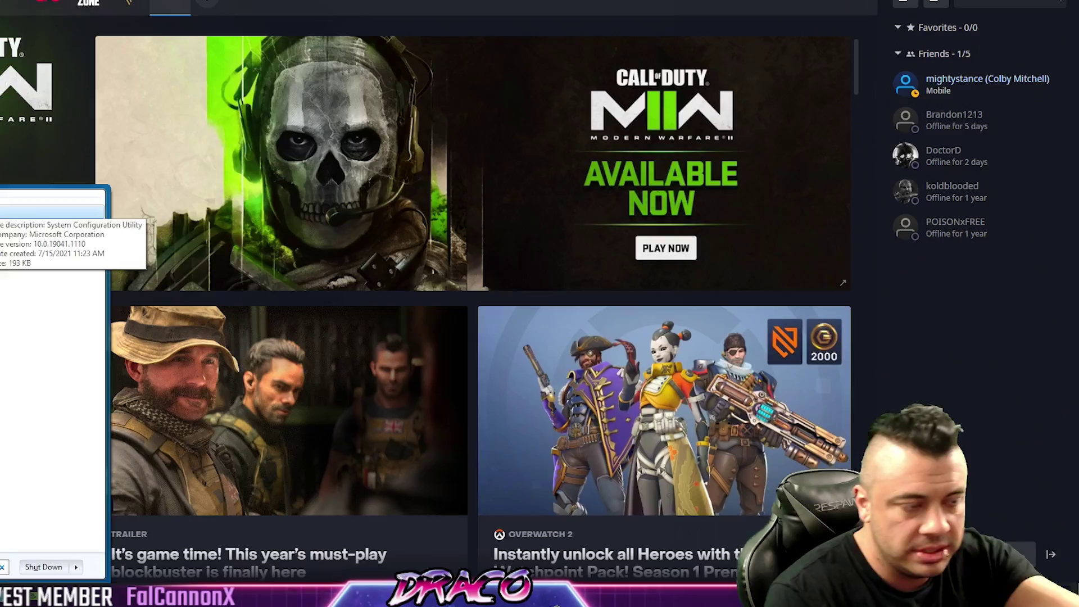
{"action": "key", "text": "Return"}
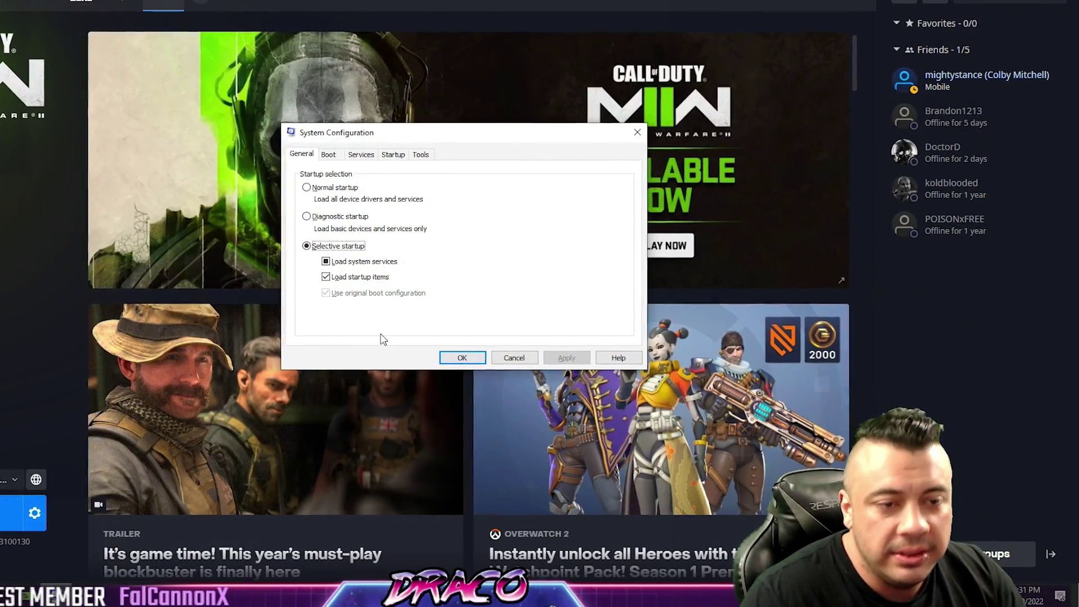
{"action": "left_click_drag", "start_coordinate": [422, 133], "coordinate": [365, 137]}
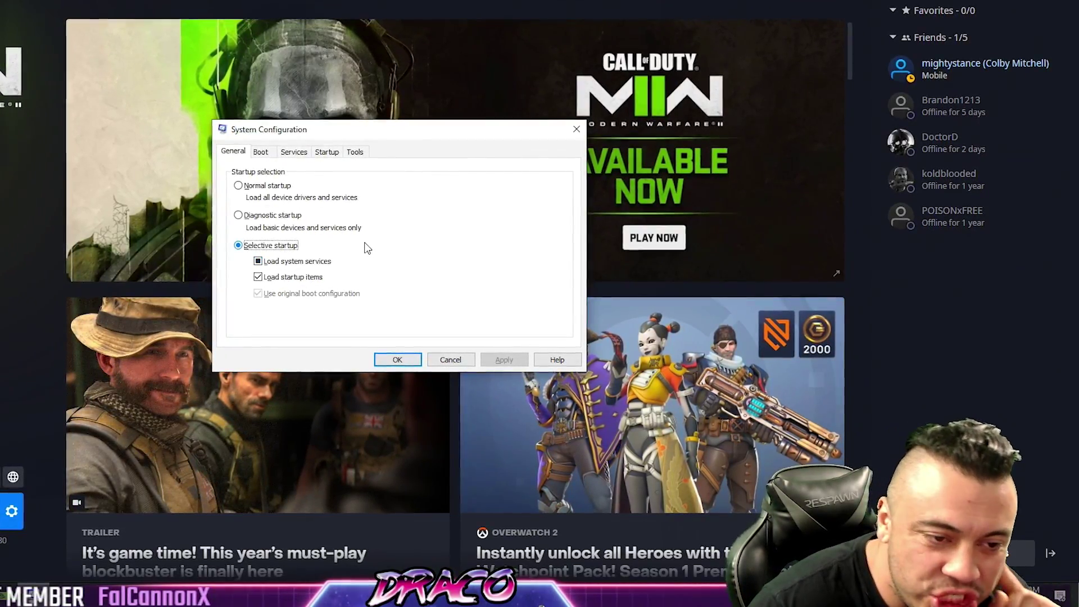
- Hide all Microsoft services and review the remaining third-party services, such as Futuremark SystemInfo Service
{"action": "left_click", "coordinate": [329, 153]}
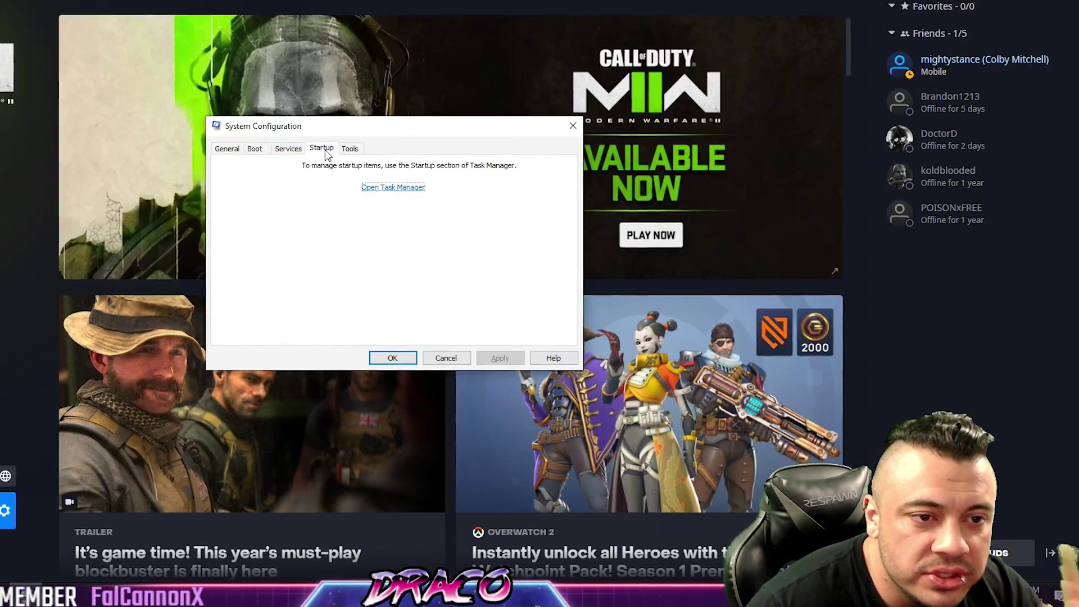
{"action": "left_click", "coordinate": [288, 148]}
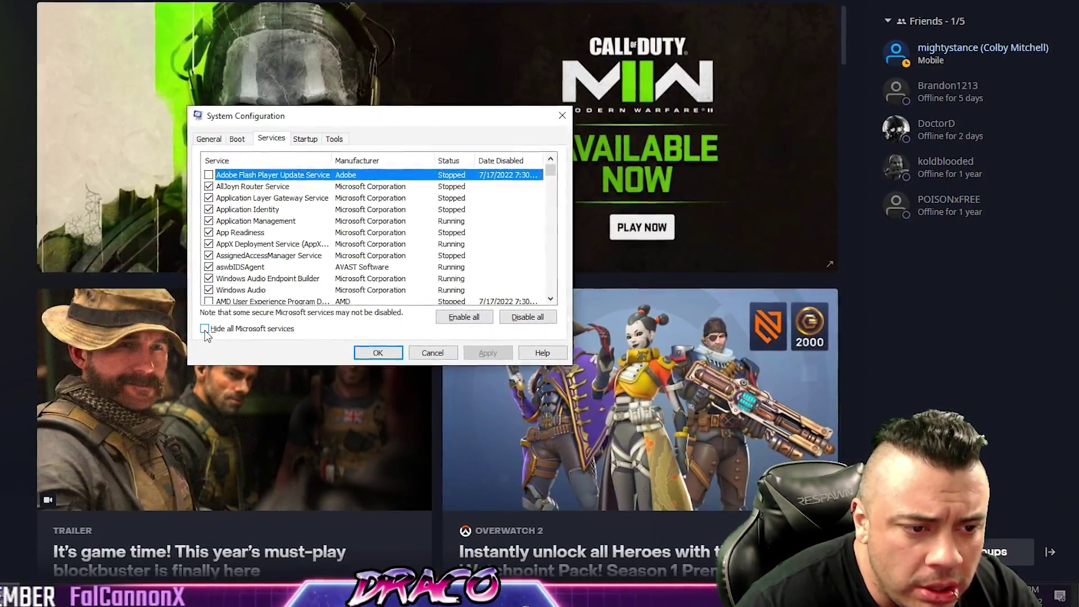
{"action": "left_click", "coordinate": [205, 330]}
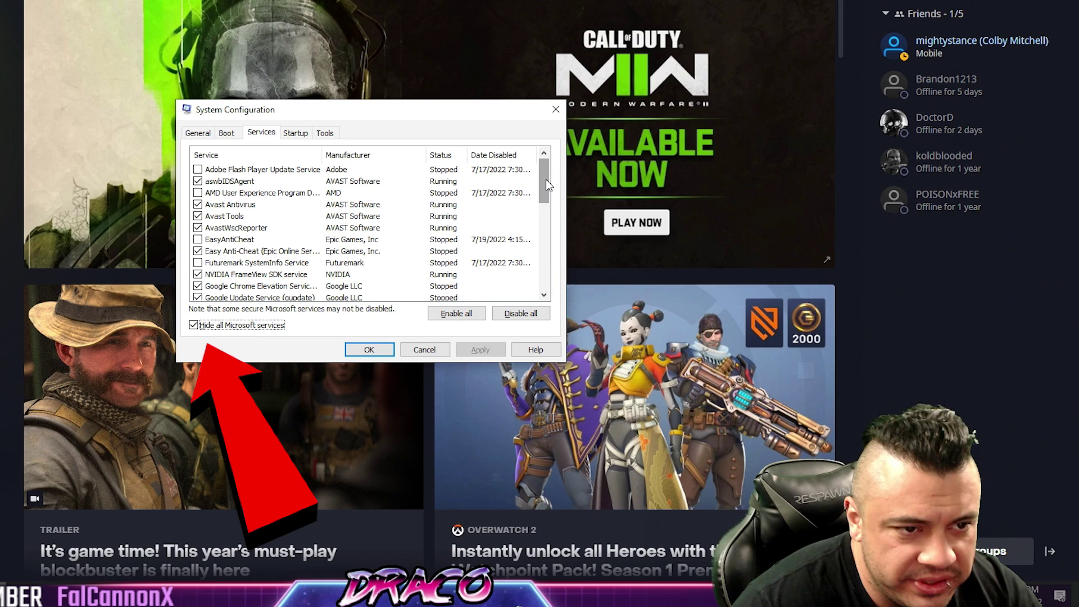
{"action": "left_click_drag", "start_coordinate": [545, 180], "coordinate": [547, 217]}
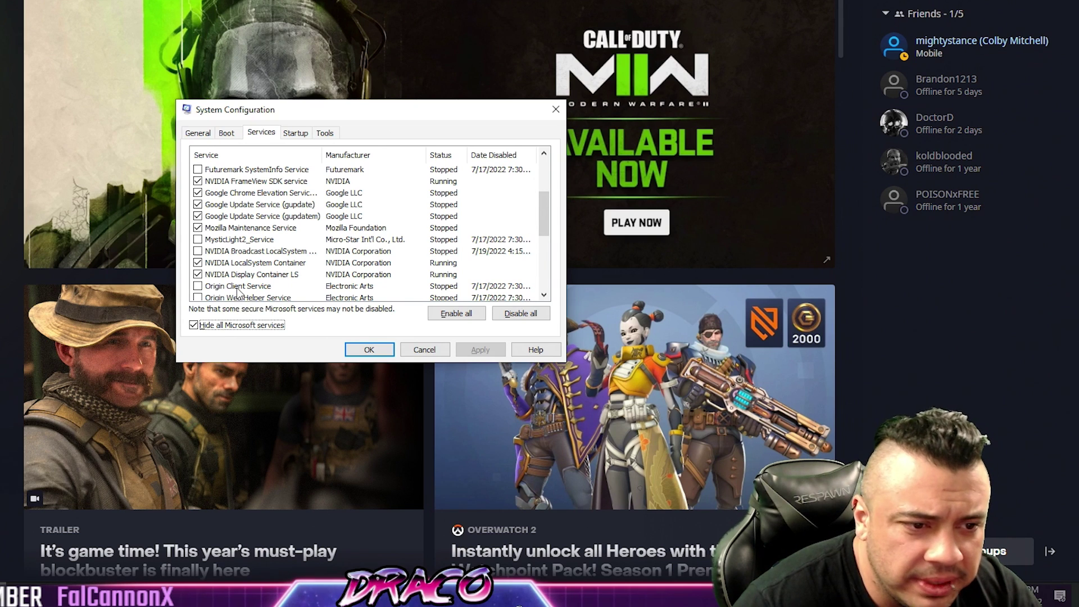
{"action": "left_click", "coordinate": [229, 171]}
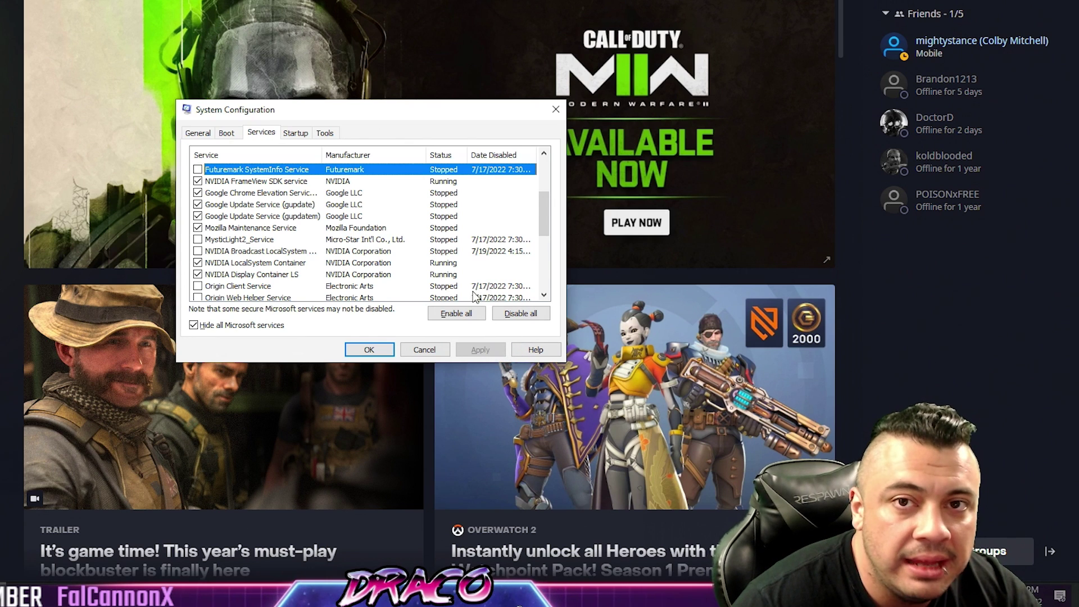
{"action": "left_click_drag", "start_coordinate": [544, 214], "coordinate": [545, 180]}
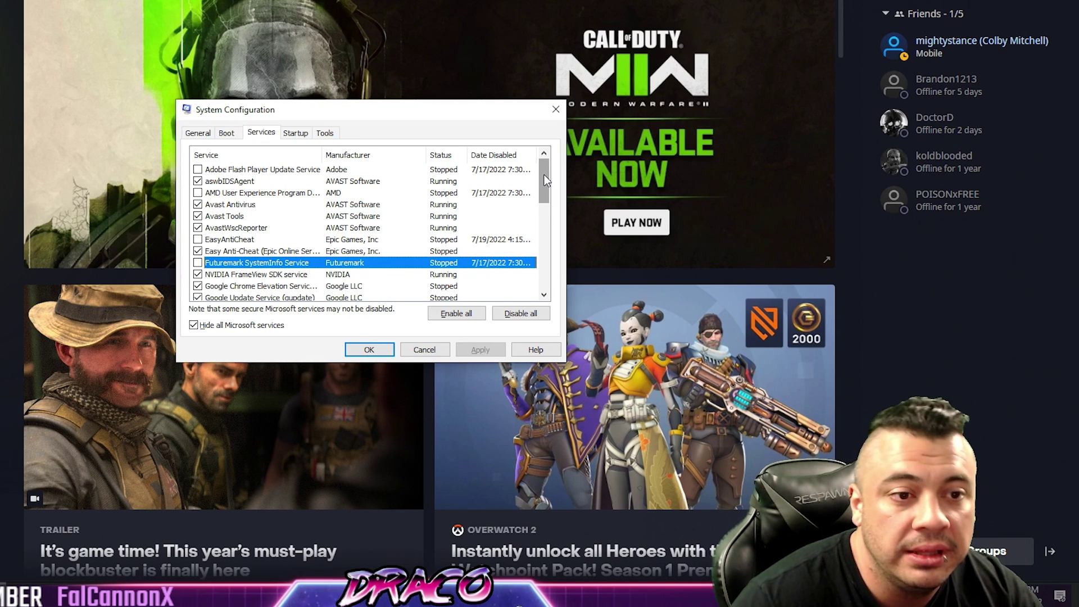
{"action": "left_click", "coordinate": [298, 134]}
- Open Task Manager's startup apps and inspect Razer Synapse 3's options, leaving it enabled
{"action": "left_click", "coordinate": [371, 174]}
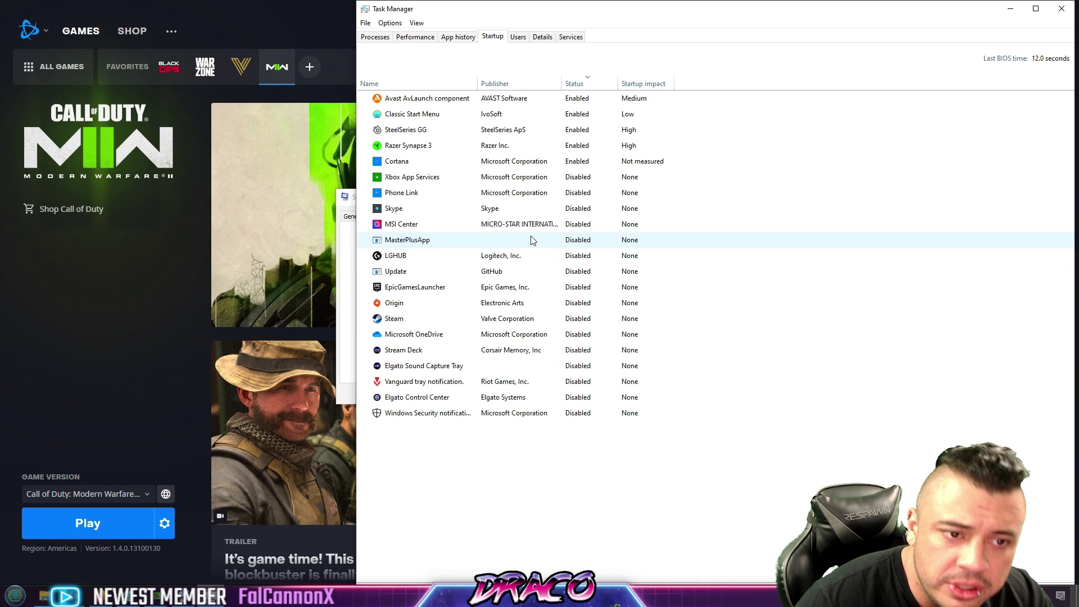
{"action": "right_click", "coordinate": [431, 147]}
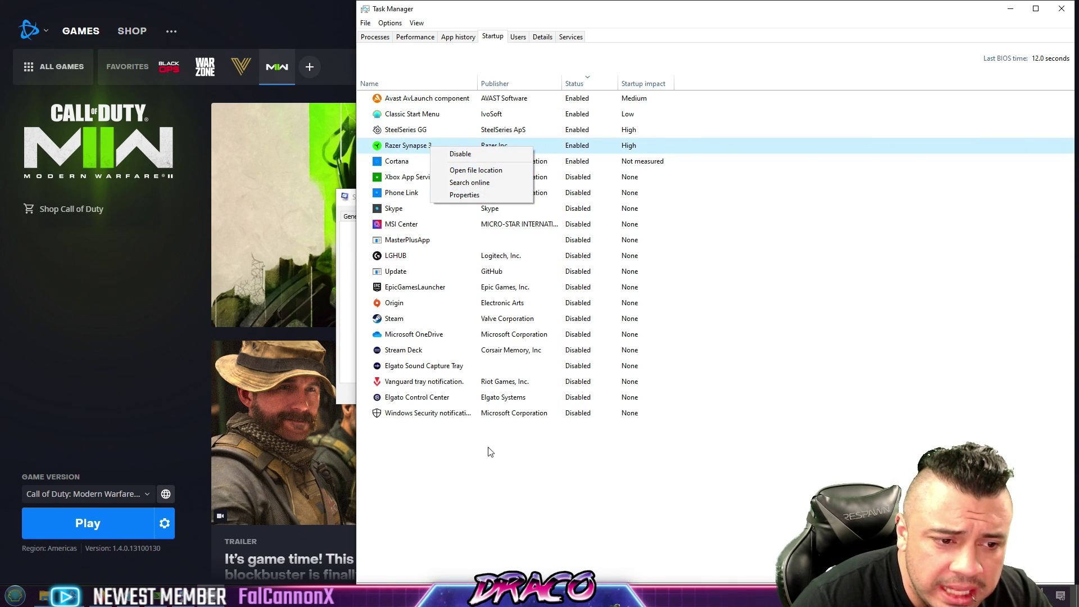
{"action": "left_click", "coordinate": [497, 493]}
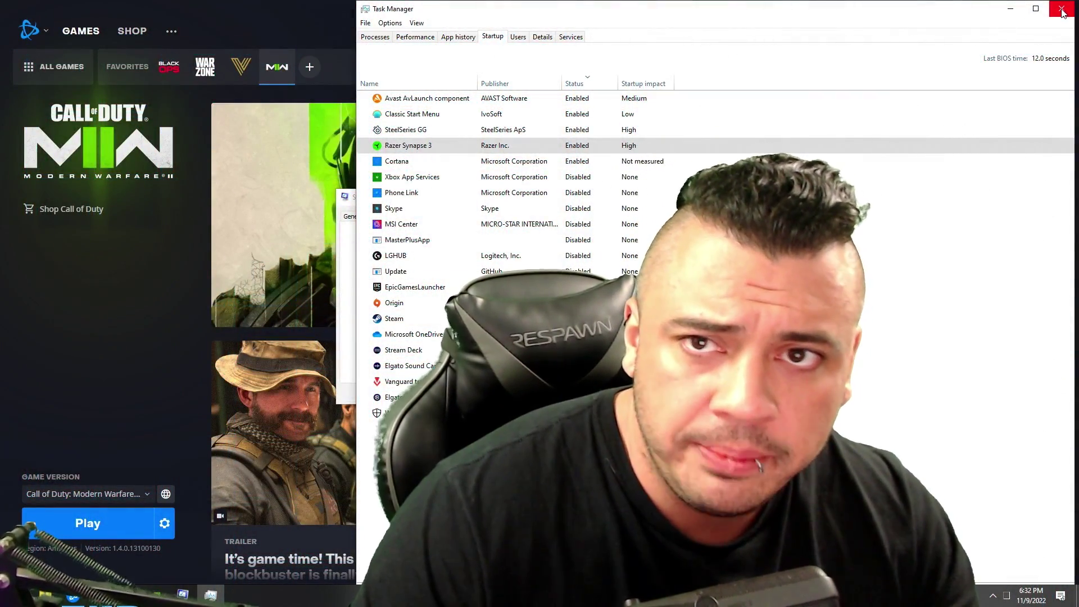
- Close Task Manager and the System Configuration dialog
{"action": "left_click", "coordinate": [1063, 9]}
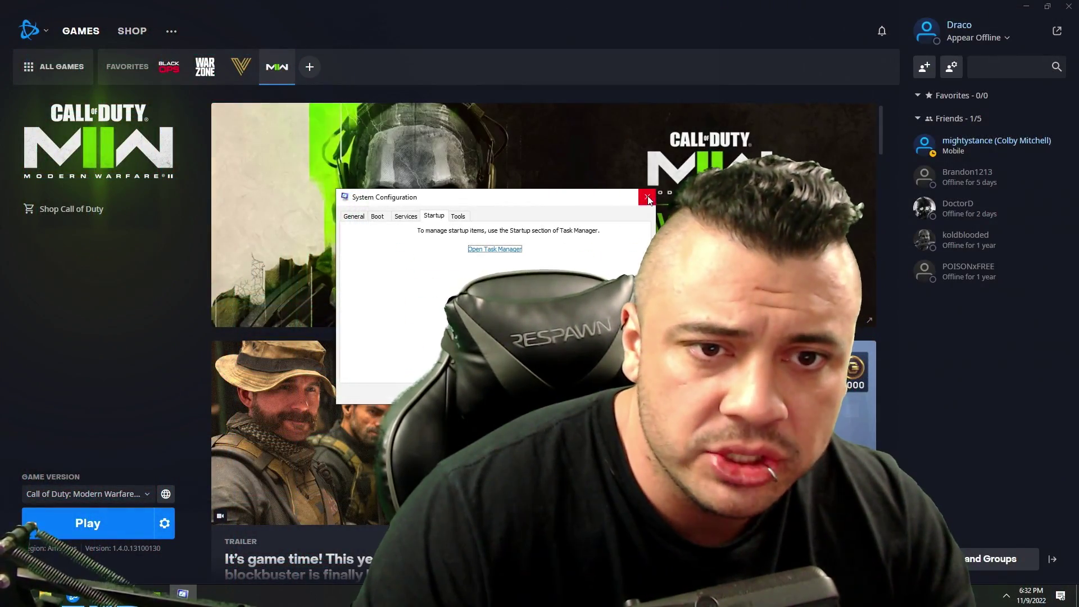
{"action": "left_click", "coordinate": [647, 196]}
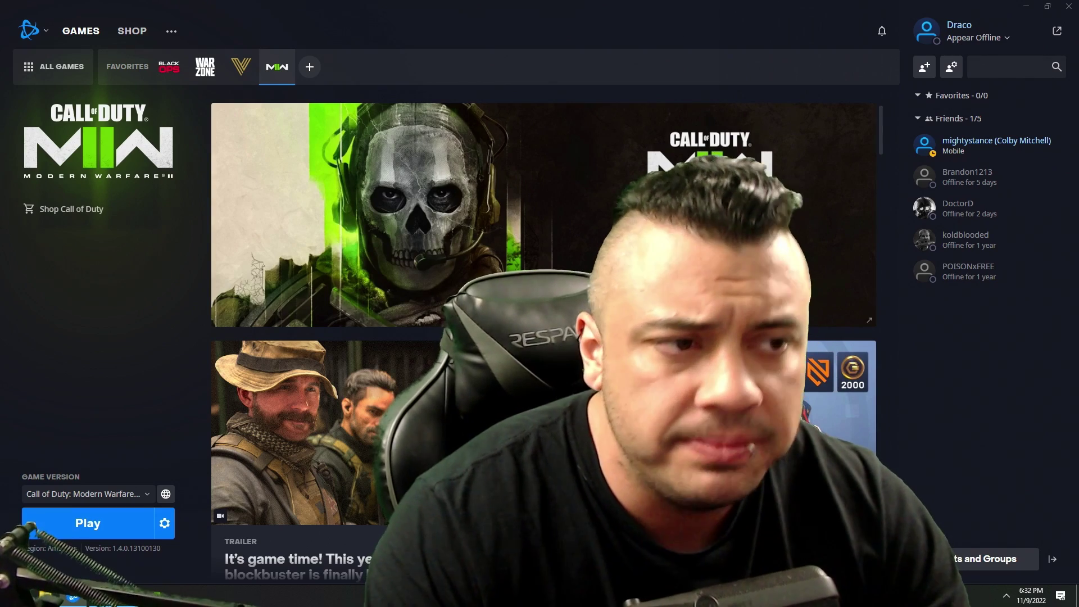